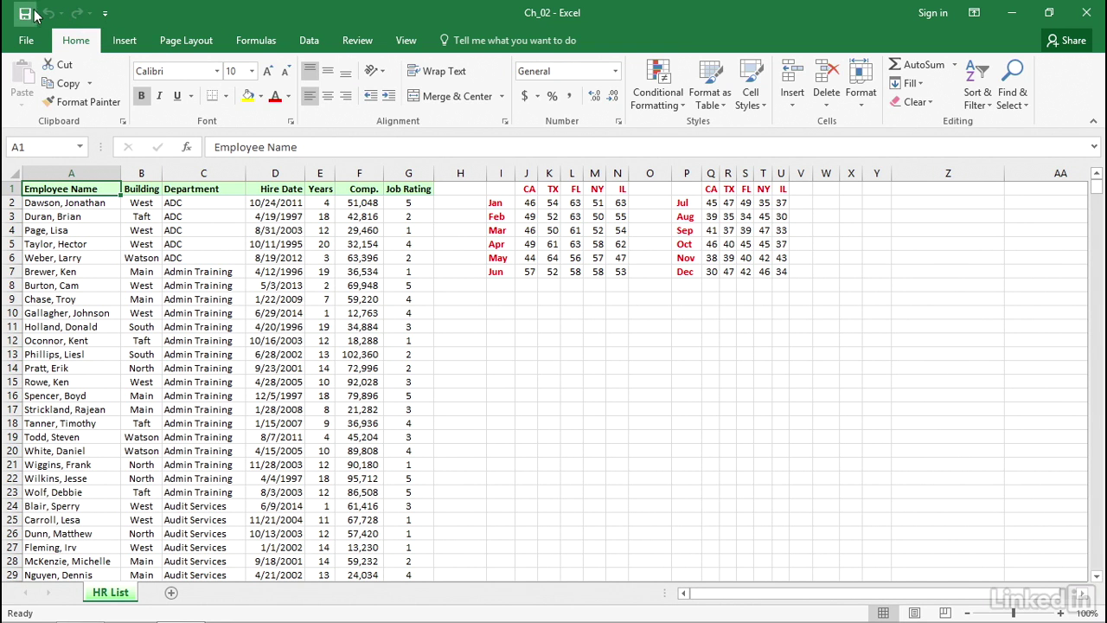
# Step: Add the Open, Print Preview and Print, and Sort Ascending commands to the Quick Access Toolbar
pyautogui.click(104, 13)
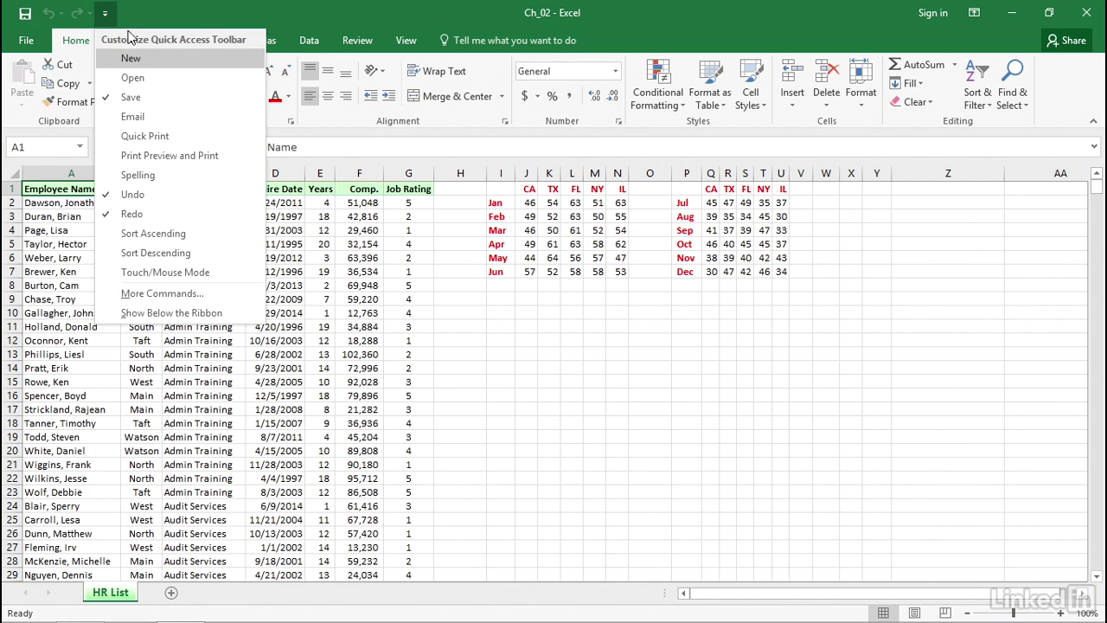
pyautogui.click(131, 77)
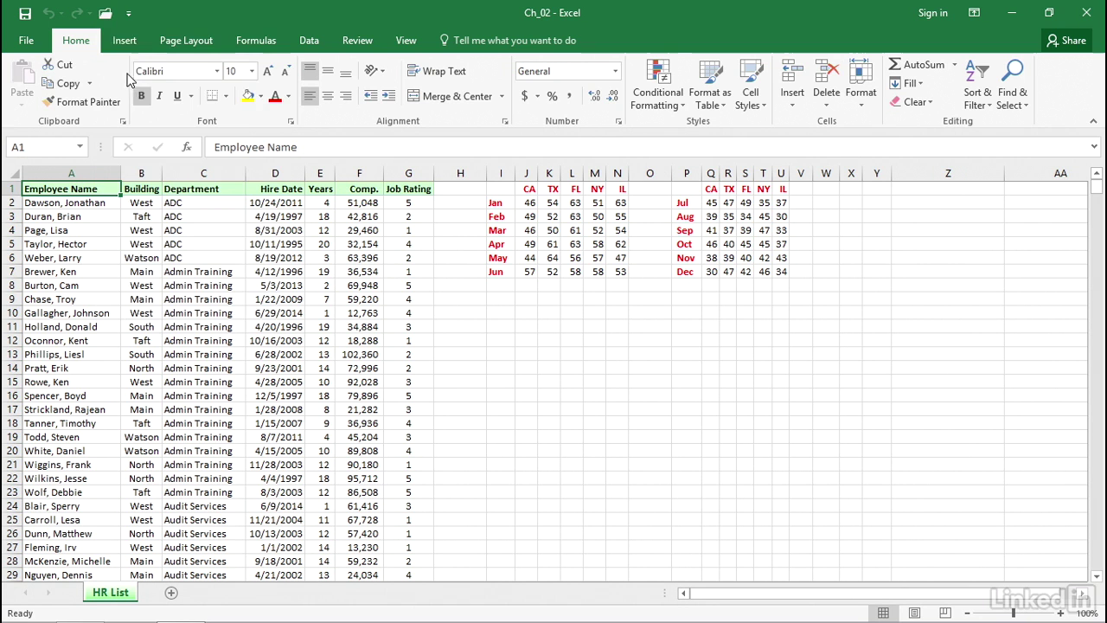
pyautogui.click(128, 13)
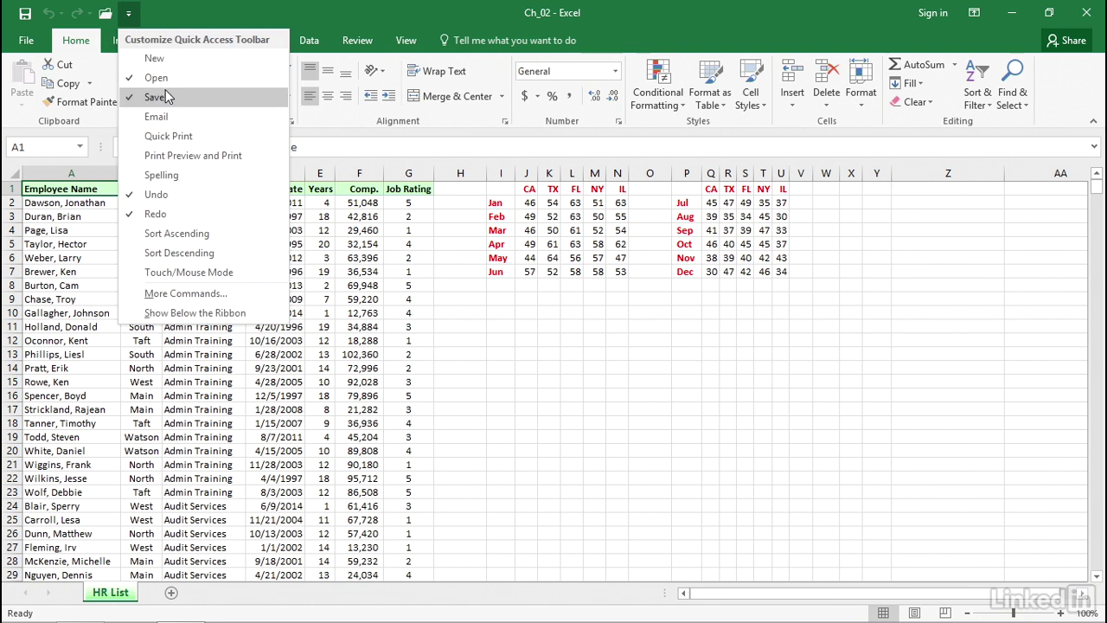
pyautogui.click(183, 154)
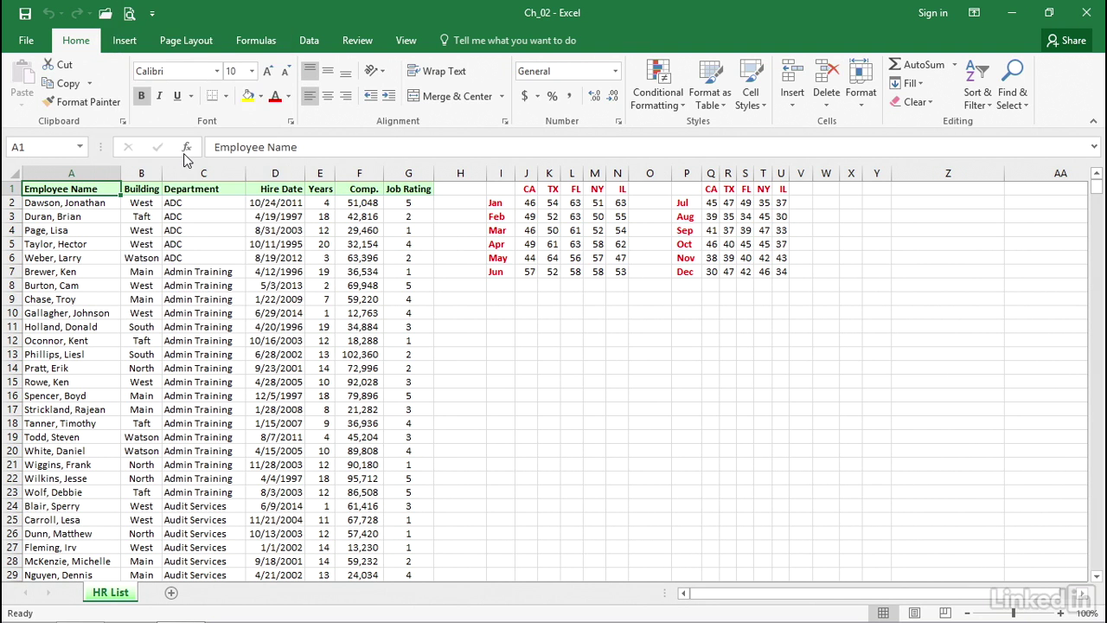
pyautogui.click(153, 15)
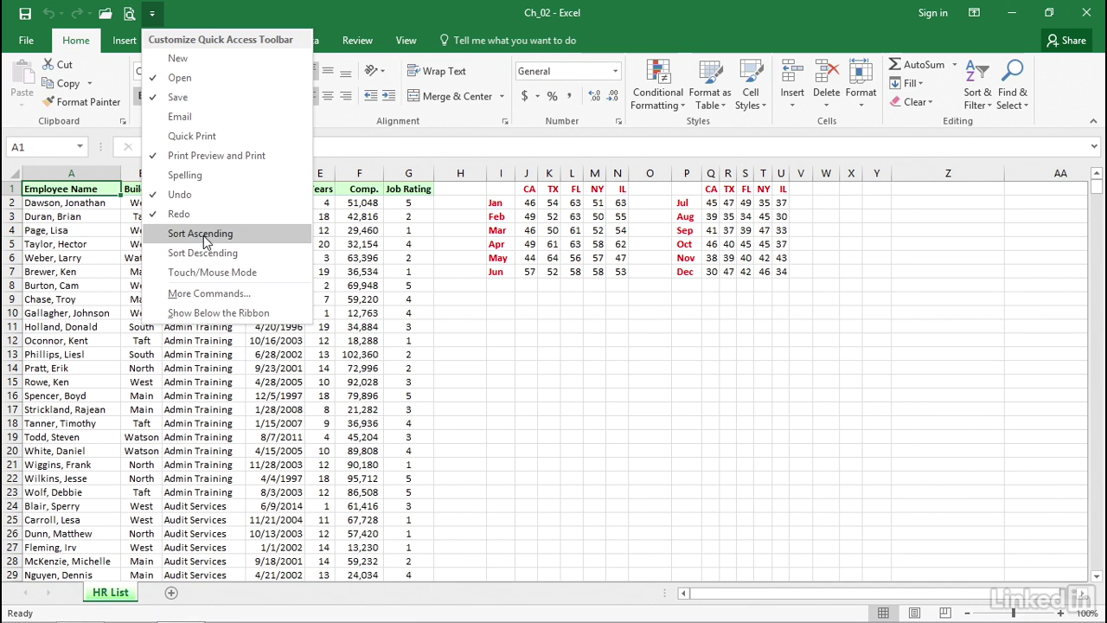
pyautogui.click(200, 233)
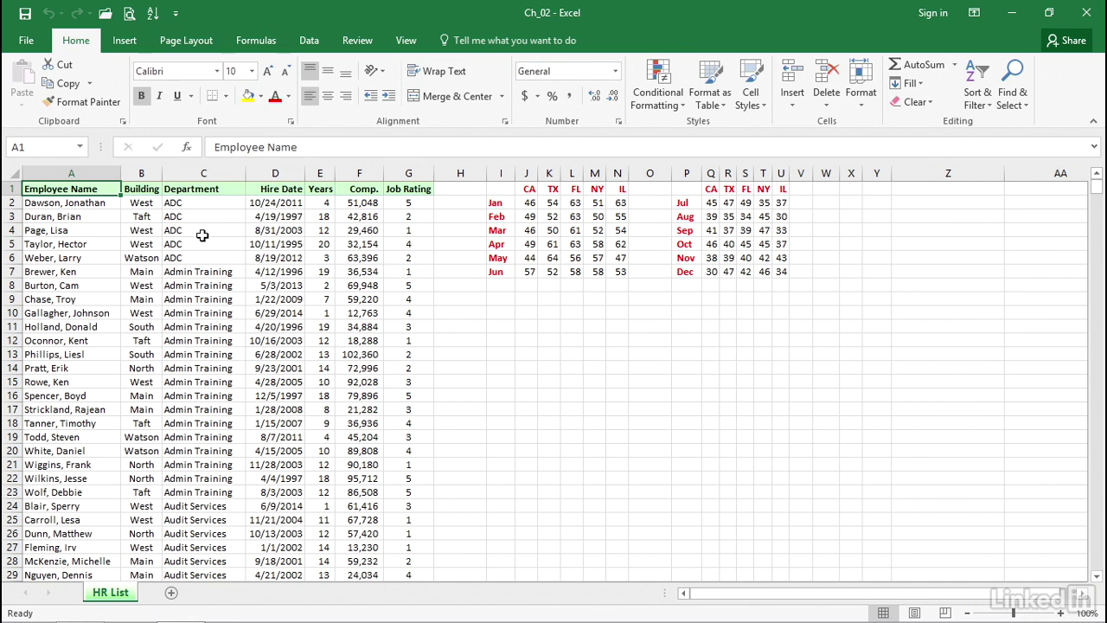
# Step: Open the full Quick Access Toolbar customization options and add New File from the Popular Commands
pyautogui.click(176, 15)
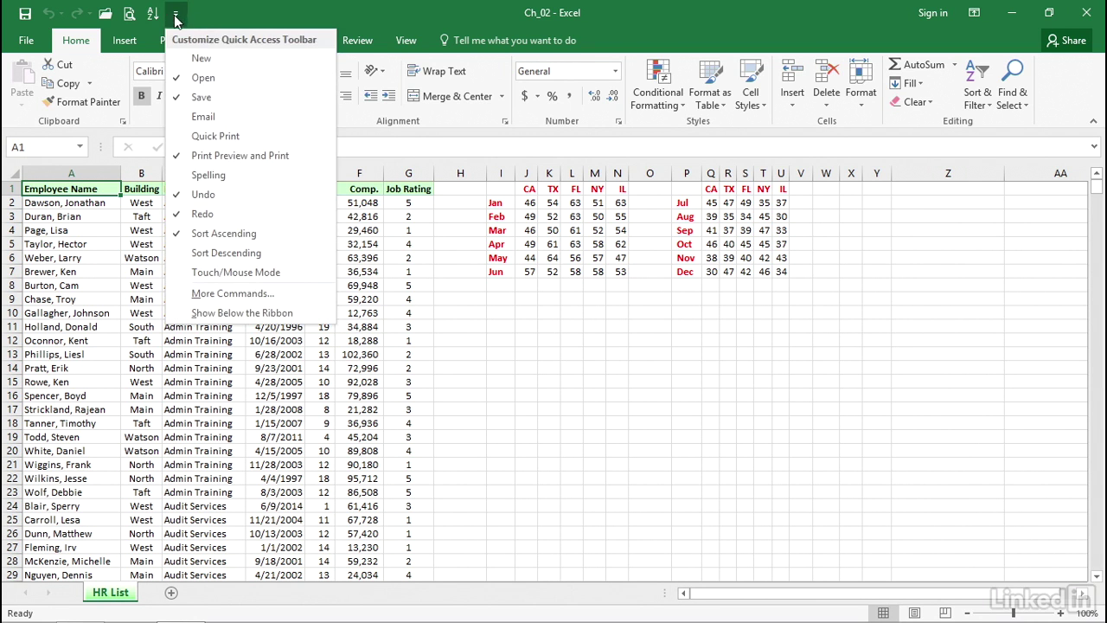
pyautogui.click(231, 295)
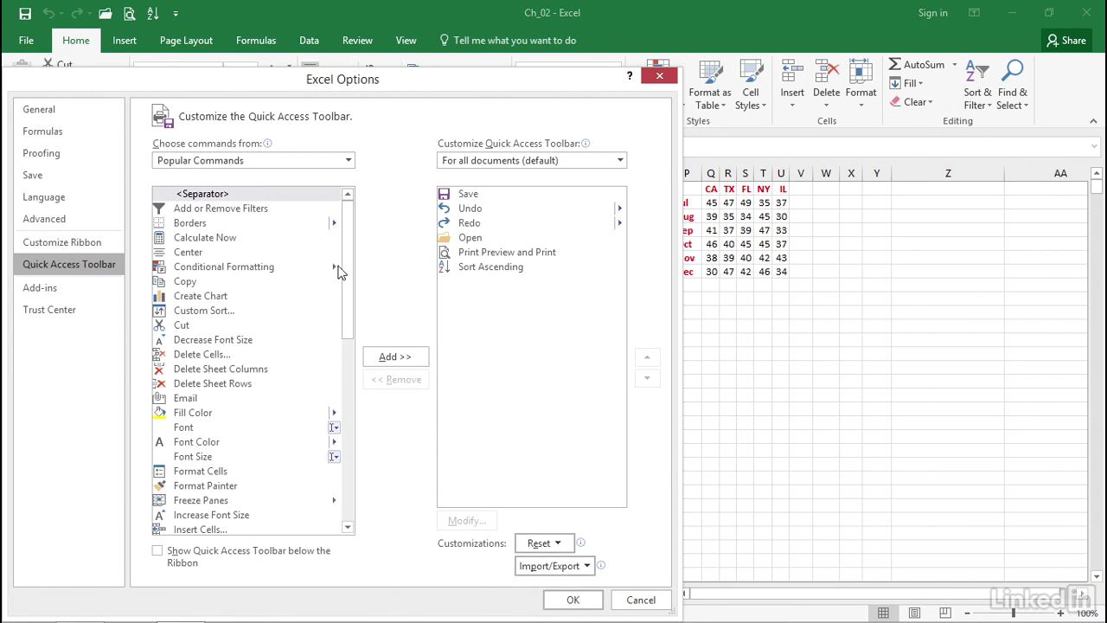
pyautogui.moveTo(346, 252); pyautogui.dragTo(341, 332)
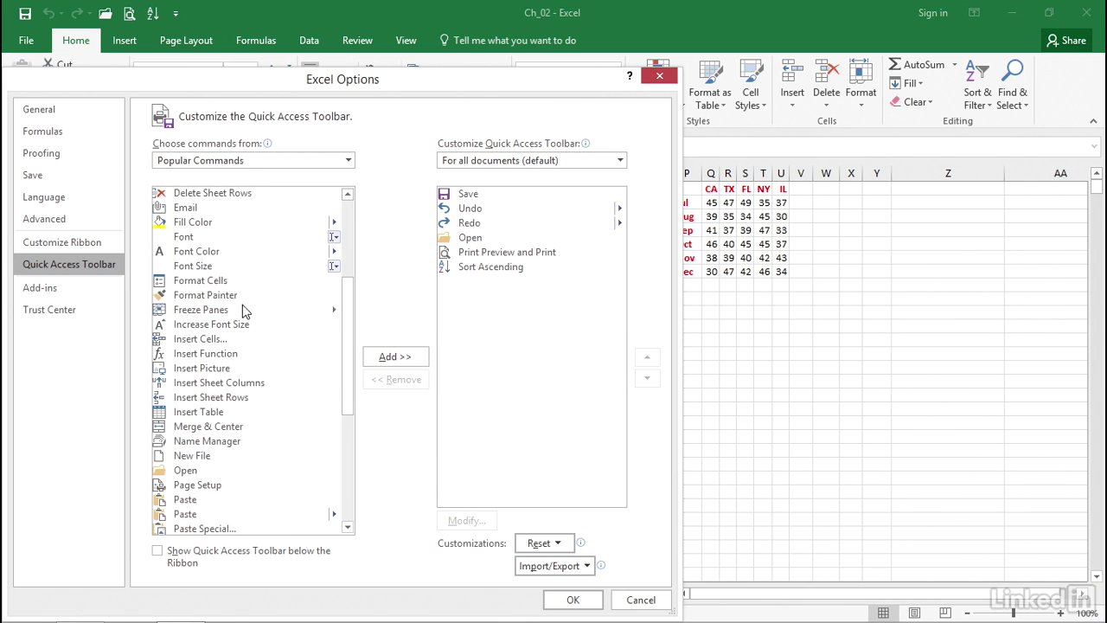
pyautogui.moveTo(348, 326); pyautogui.dragTo(344, 400)
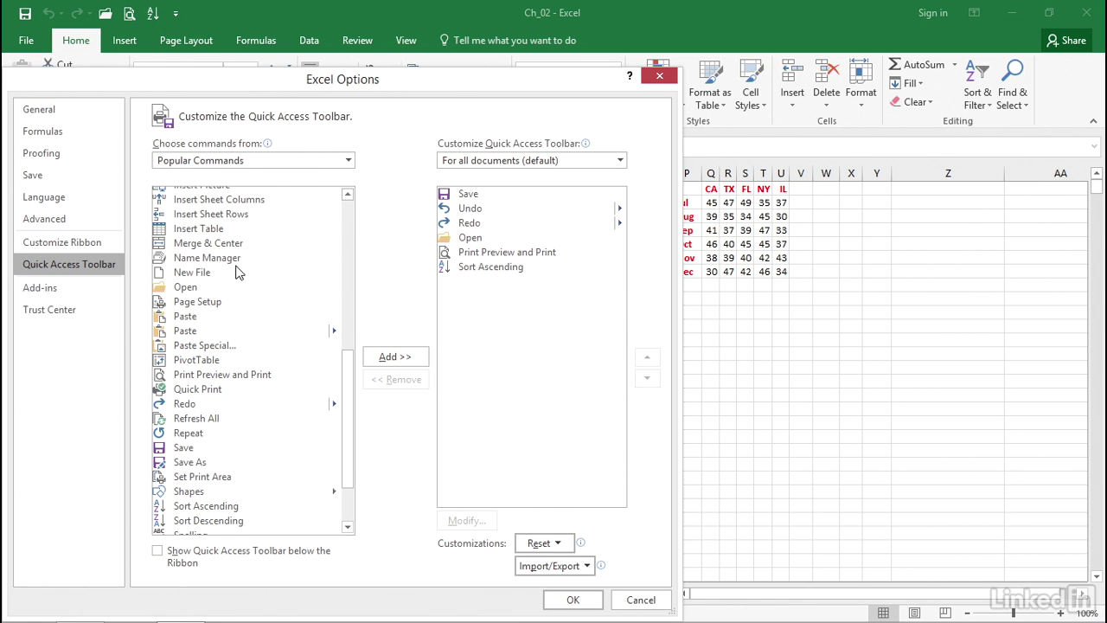
pyautogui.click(184, 277)
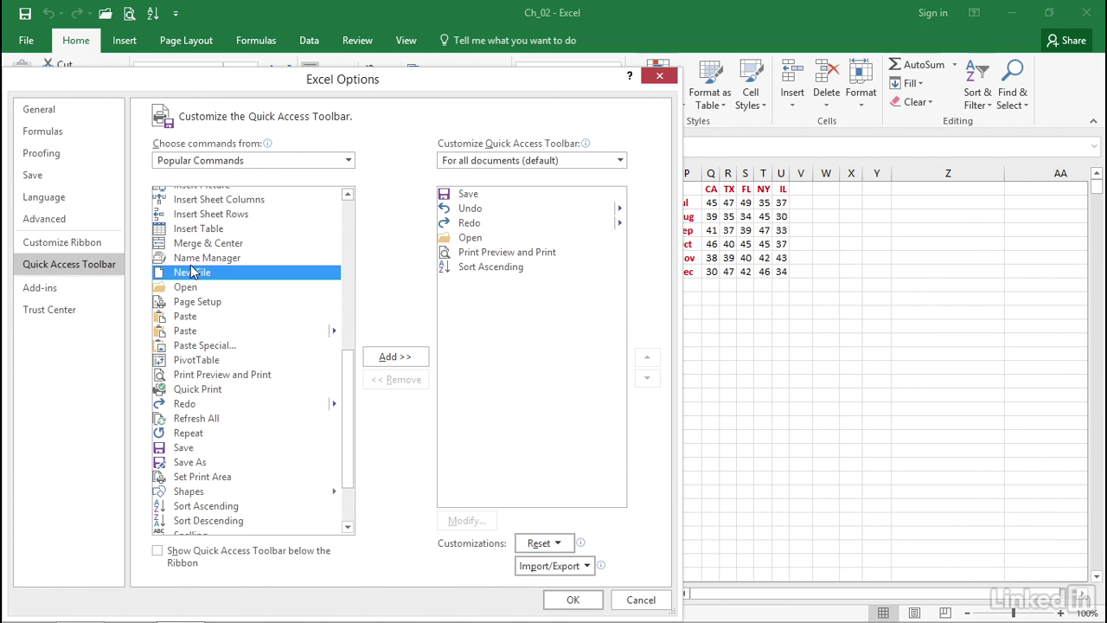
pyautogui.click(378, 365)
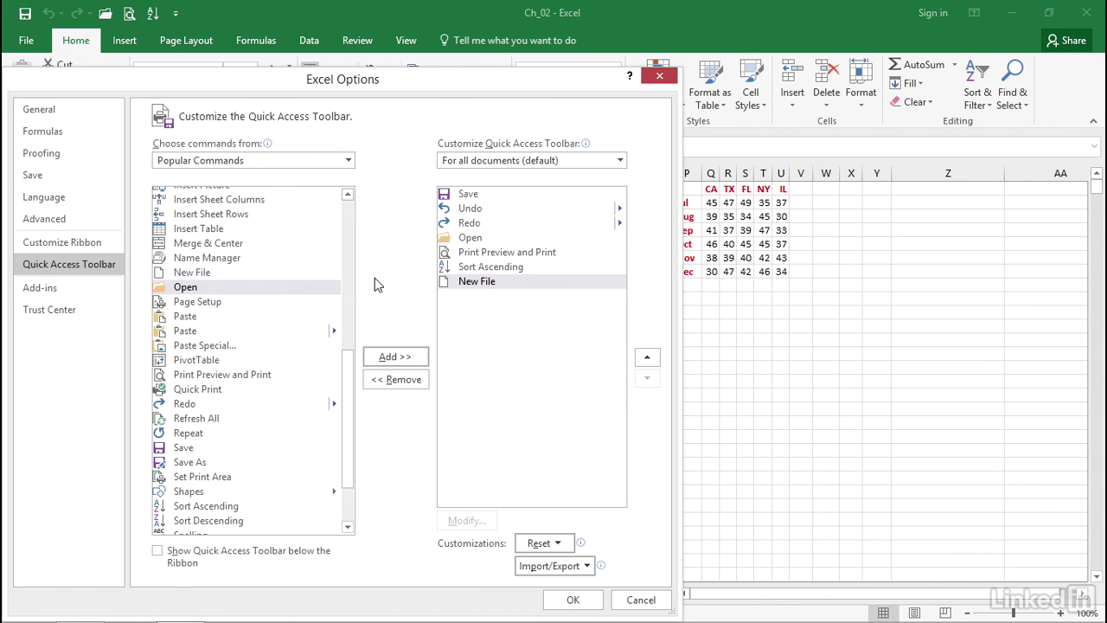
# Step: Add Save As to the Quick Access Toolbar commands and reorder it directly after Save
pyautogui.scroll(-2, 210, 420)
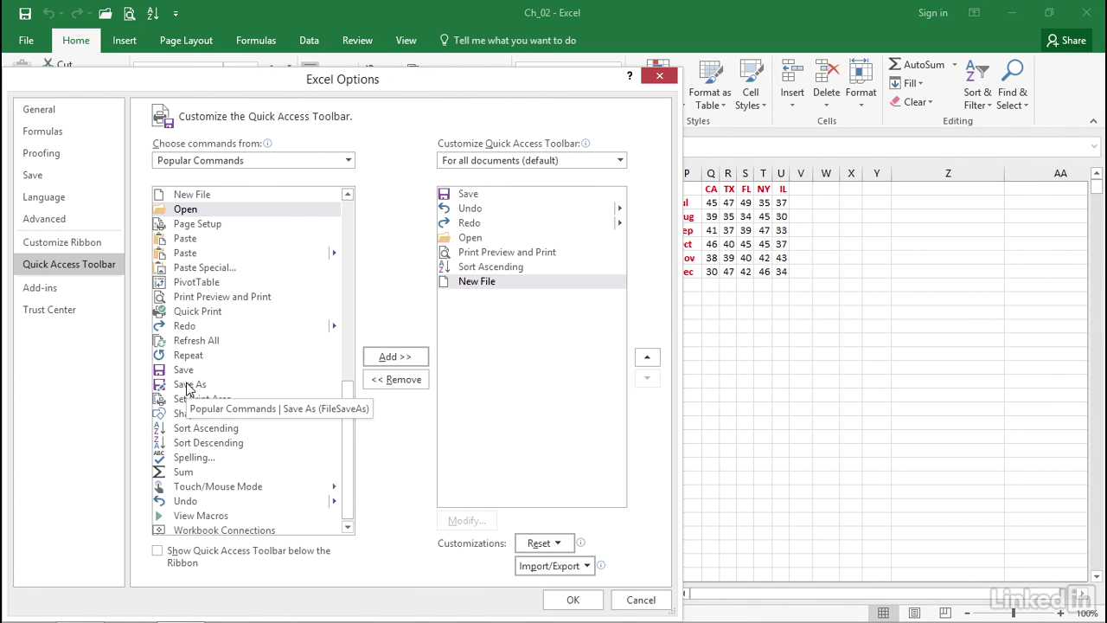
pyautogui.click(186, 386)
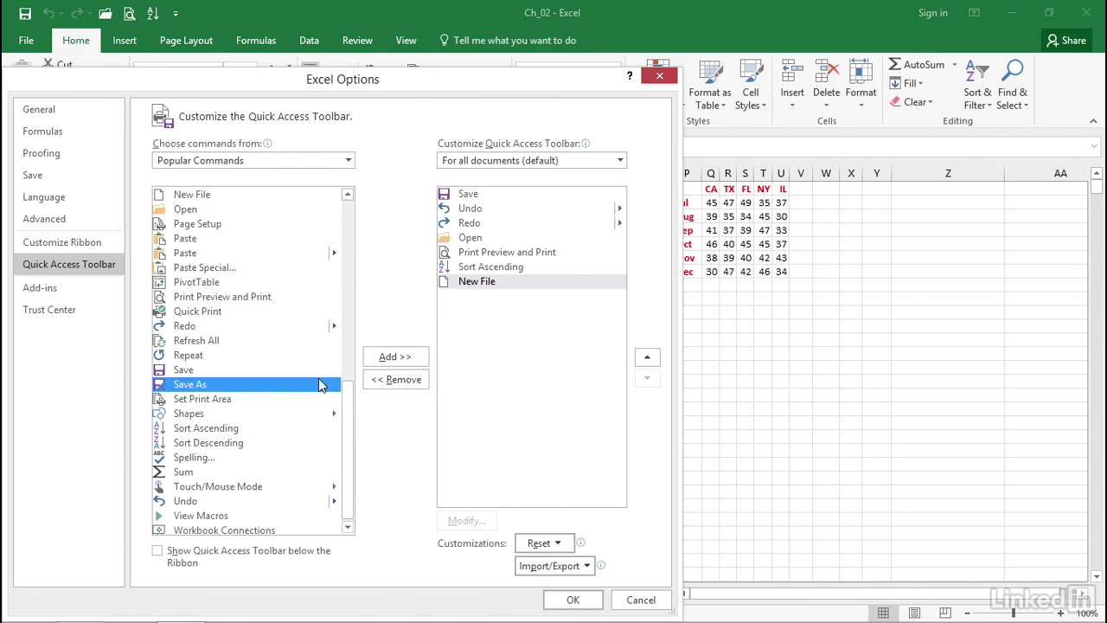
pyautogui.click(377, 363)
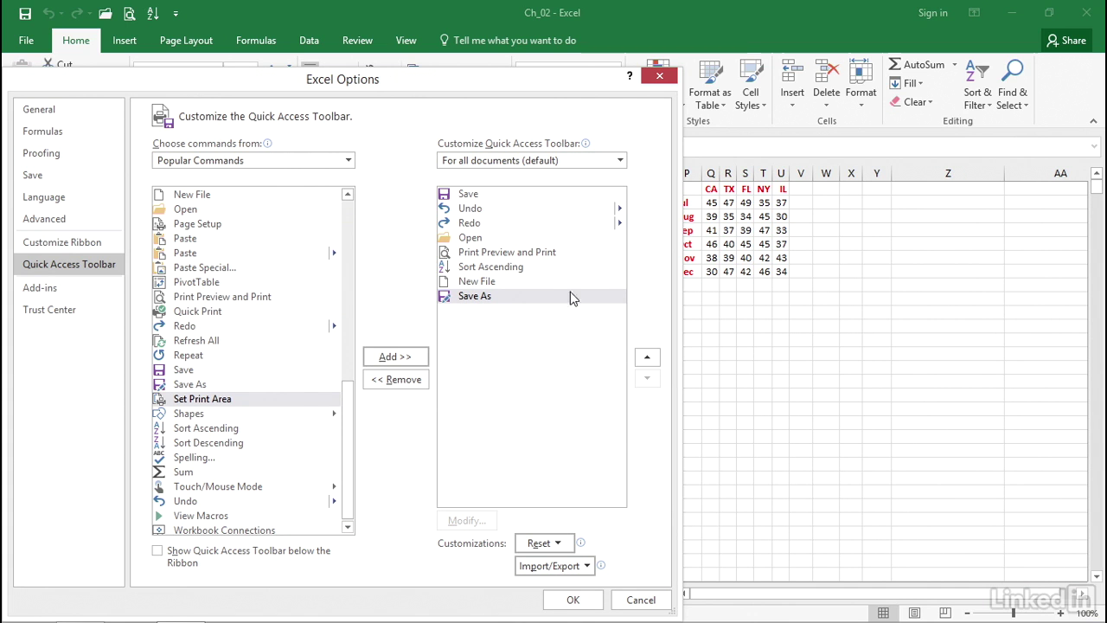
pyautogui.click(647, 358)
pyautogui.click(647, 358)
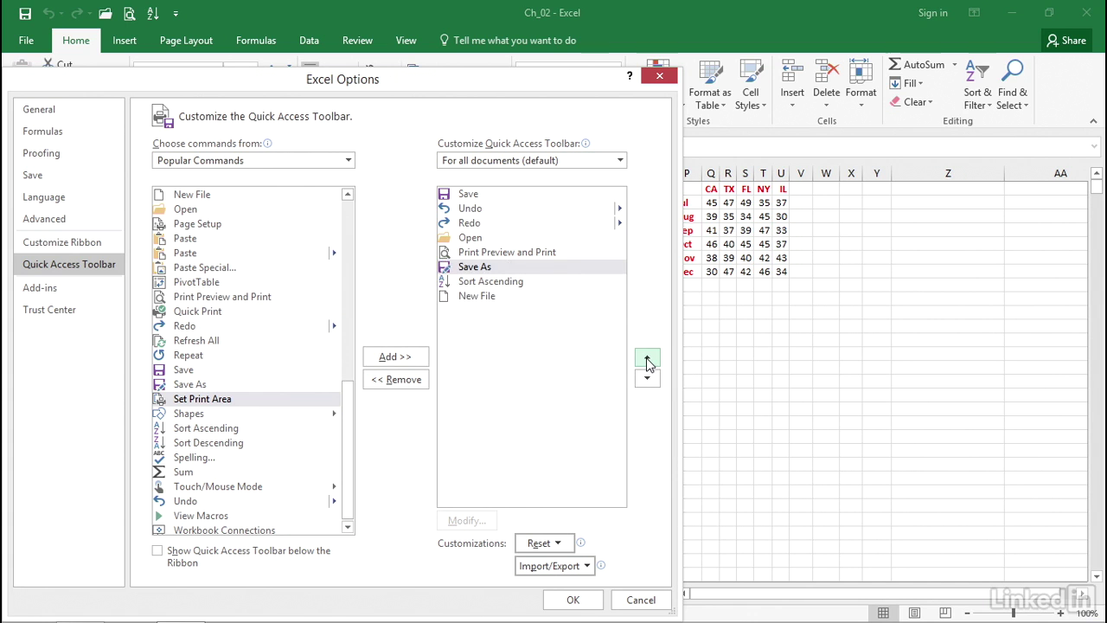
pyautogui.click(646, 358)
pyautogui.click(647, 358)
pyautogui.click(646, 358)
pyautogui.click(647, 358)
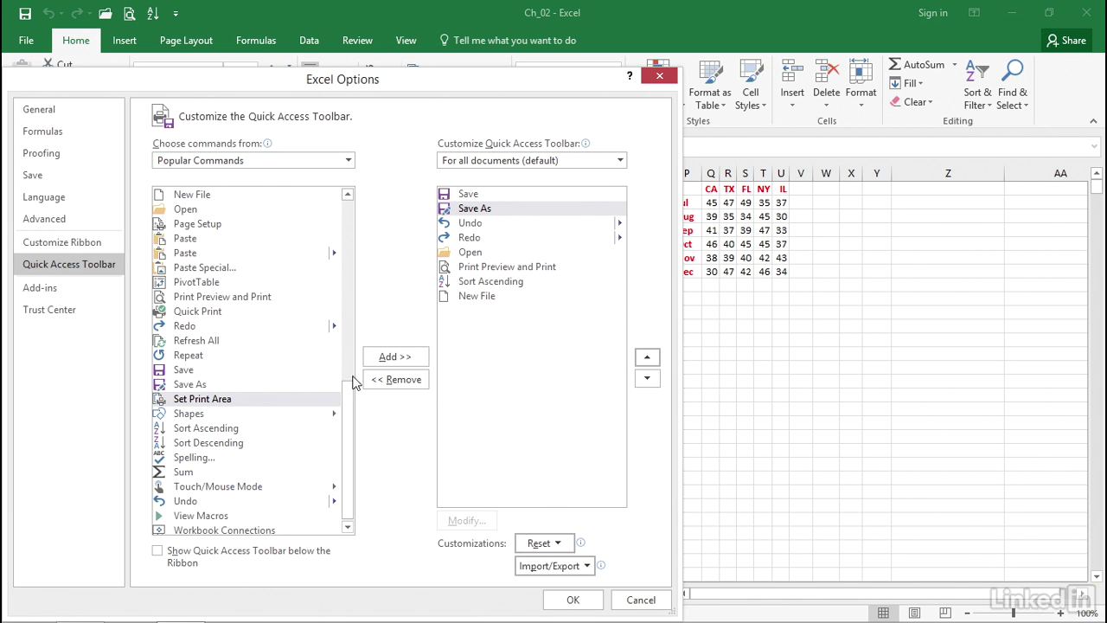
# Step: Browse the available commands under Commands Not in the Ribbon and All Commands
pyautogui.moveTo(349, 391); pyautogui.dragTo(341, 190)
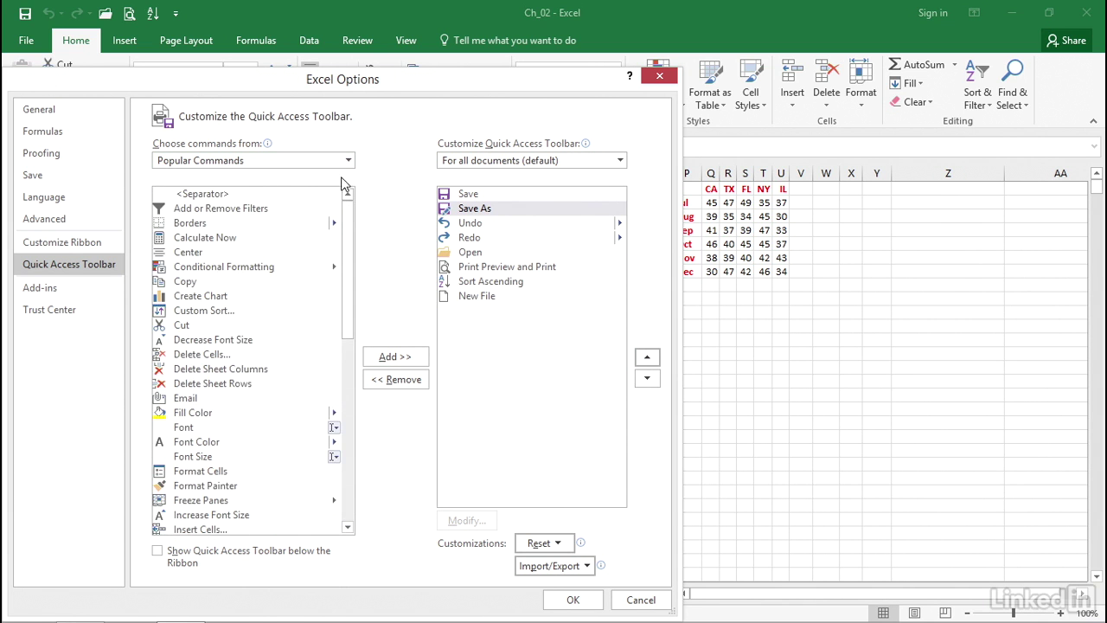
pyautogui.click(348, 160)
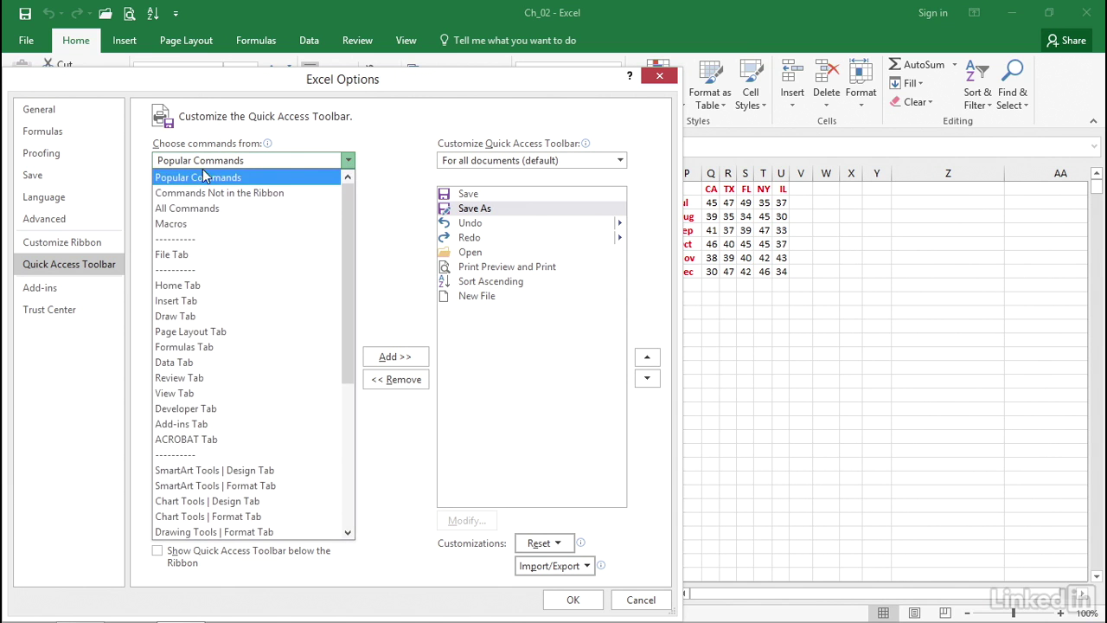
pyautogui.click(173, 193)
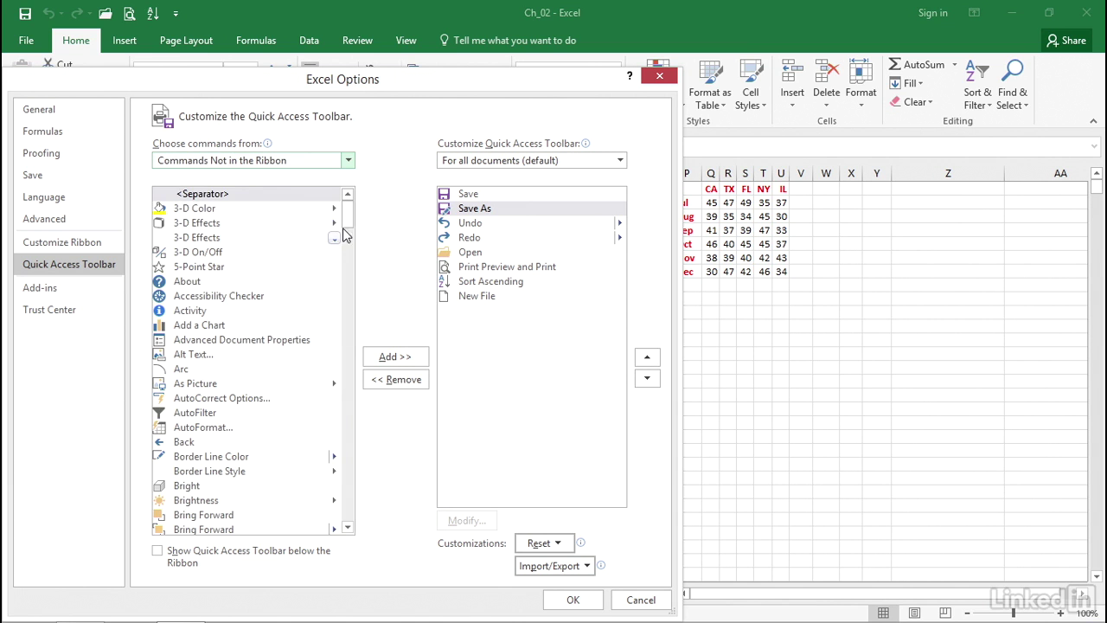
pyautogui.moveTo(346, 212); pyautogui.dragTo(339, 439)
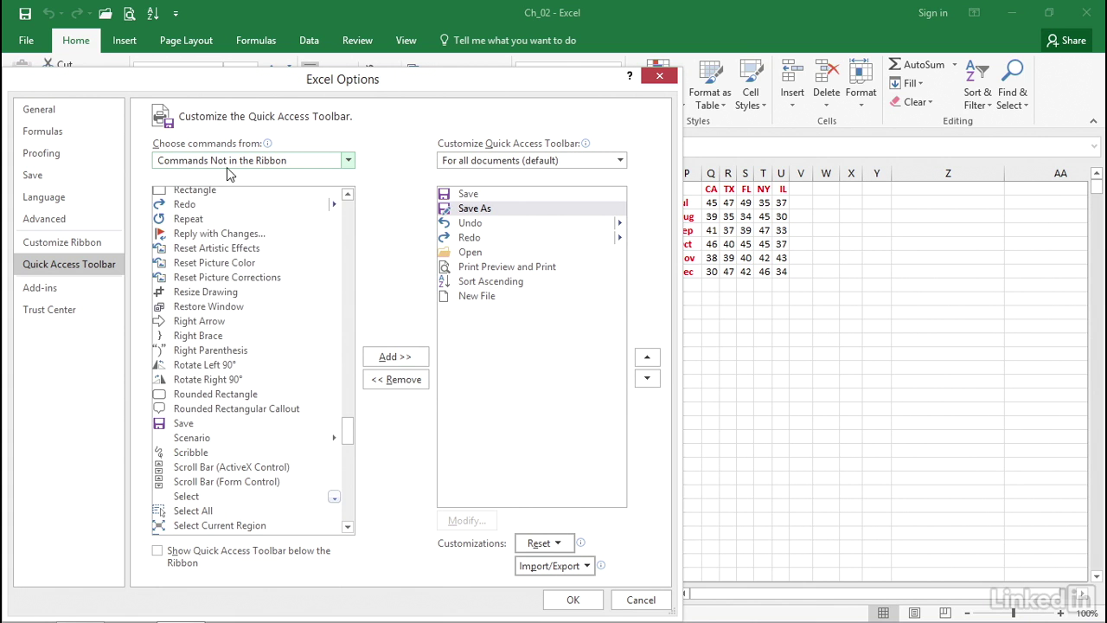
pyautogui.click(346, 162)
pyautogui.click(214, 208)
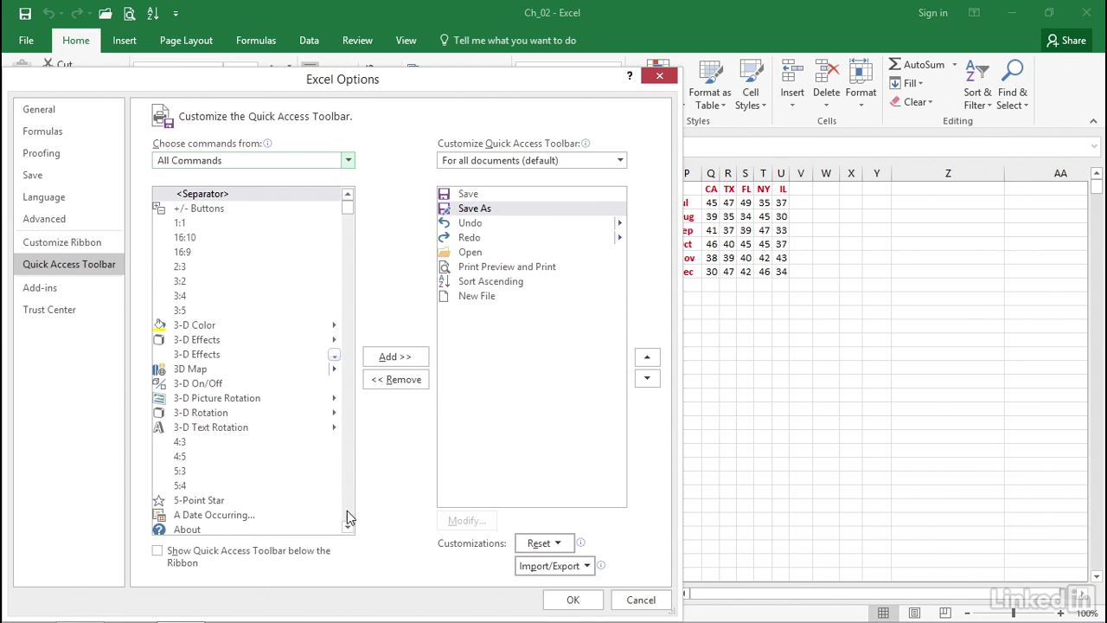
pyautogui.moveTo(346, 528); pyautogui.dragTo(346, 527)
# Step: Add Close File from the File Tab commands, place it directly after Open, and apply the Quick Access Toolbar changes
pyautogui.click(348, 160)
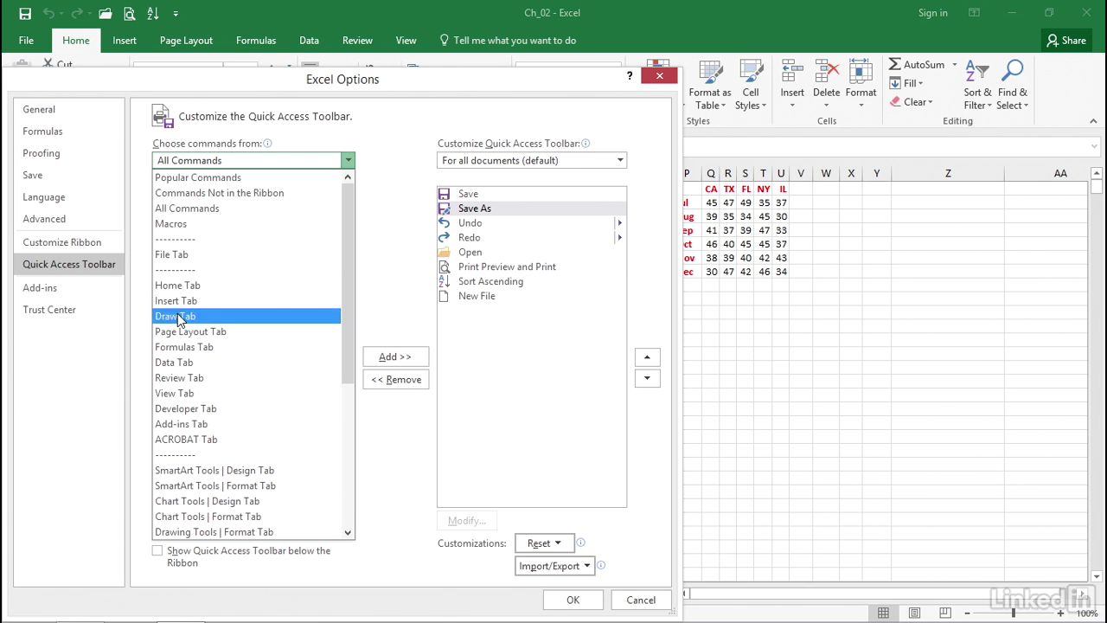
pyautogui.click(168, 256)
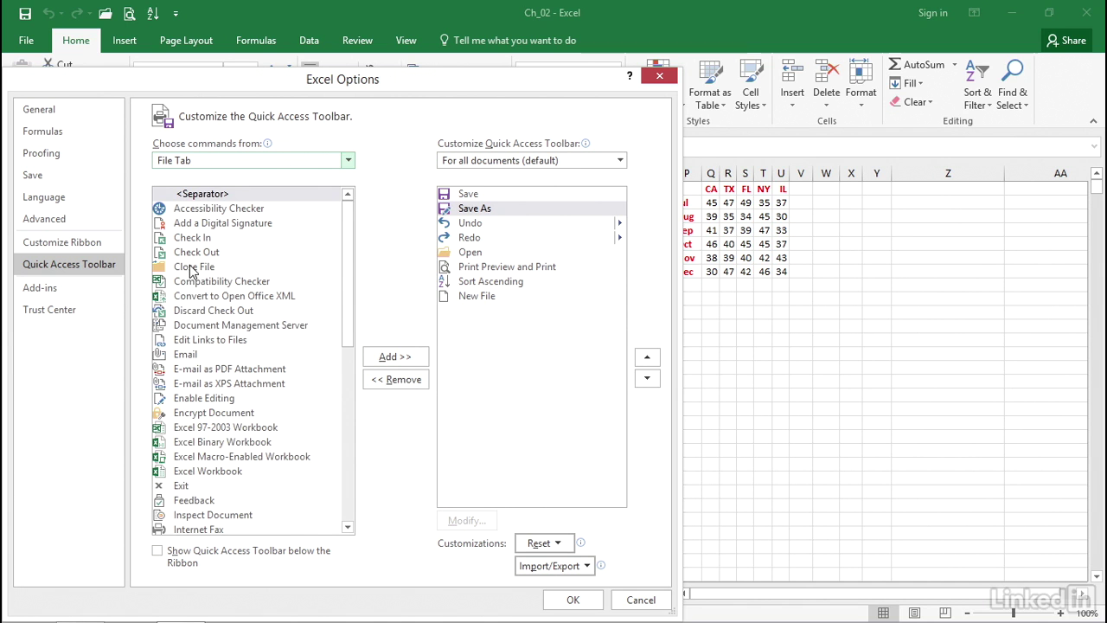
pyautogui.click(192, 268)
pyautogui.click(376, 357)
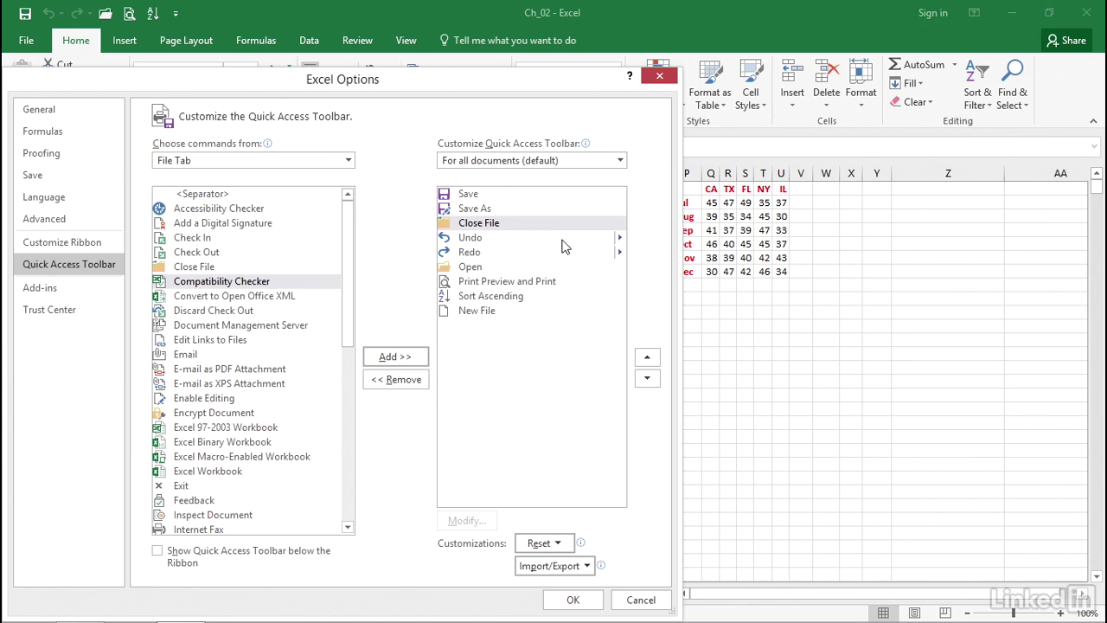
pyautogui.click(648, 381)
pyautogui.click(647, 381)
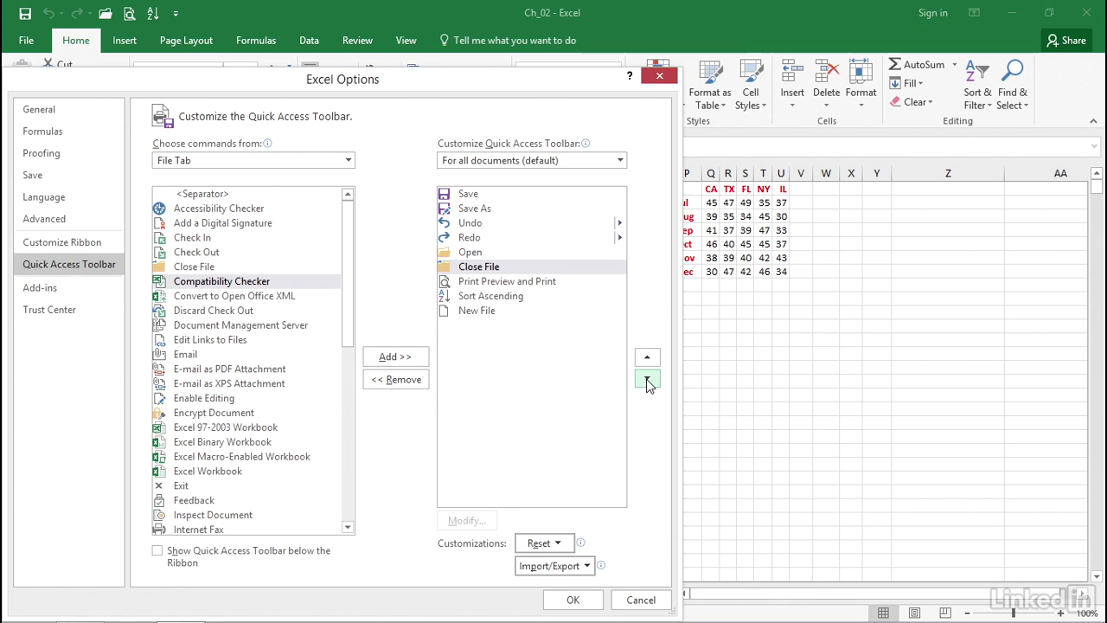
pyautogui.click(647, 380)
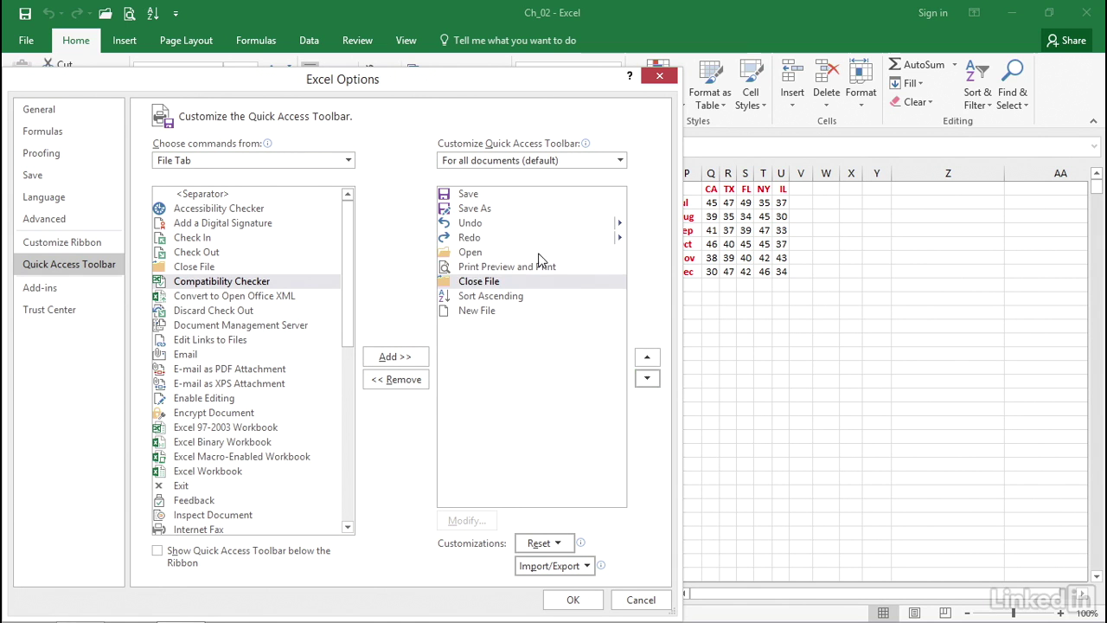
pyautogui.click(642, 357)
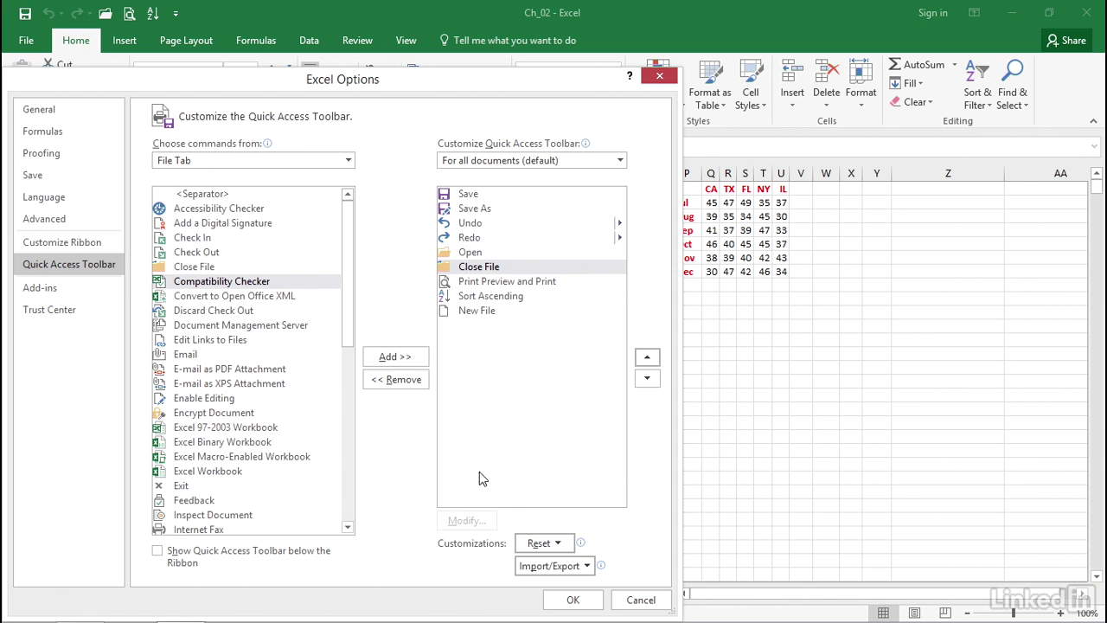
pyautogui.click(571, 600)
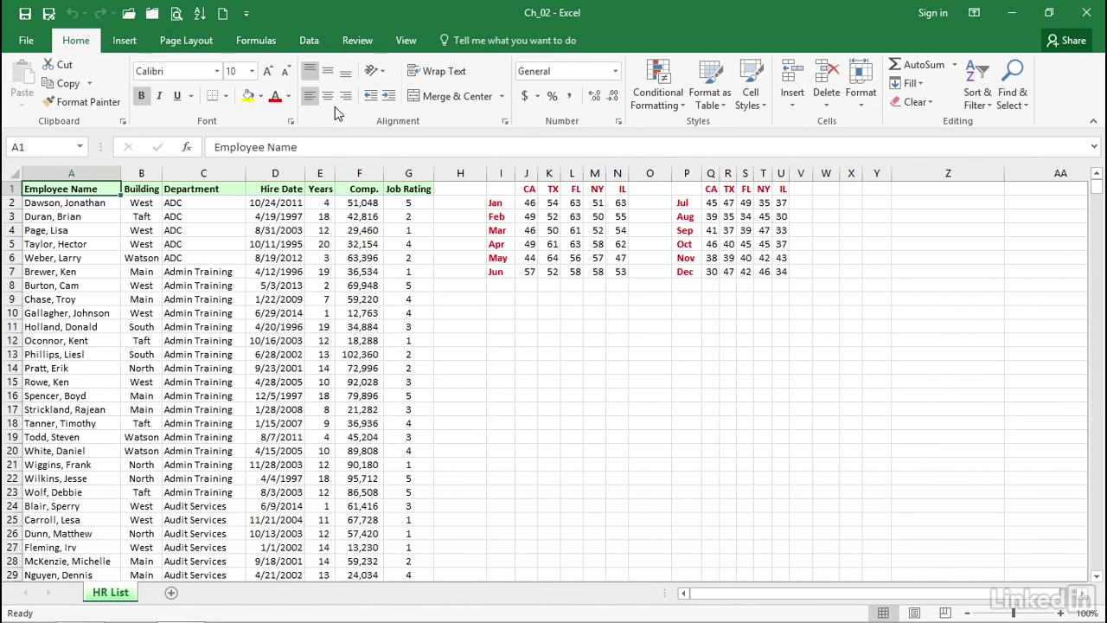
# Step: Create two new blank workbooks with the New File command on the Quick Access Toolbar
pyautogui.click(205, 216)
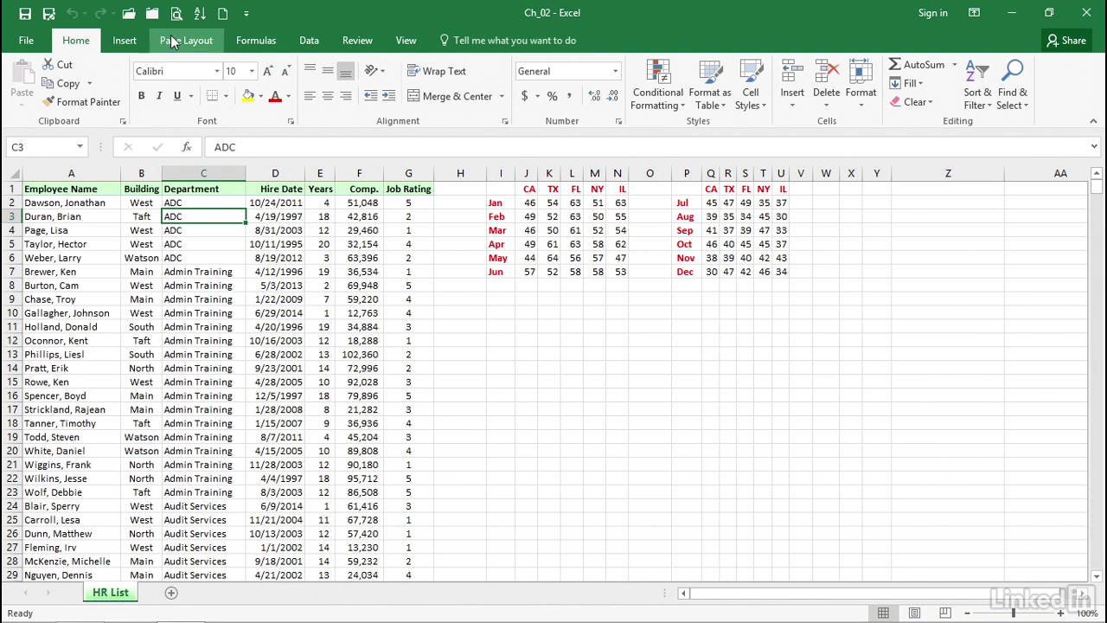
pyautogui.click(223, 15)
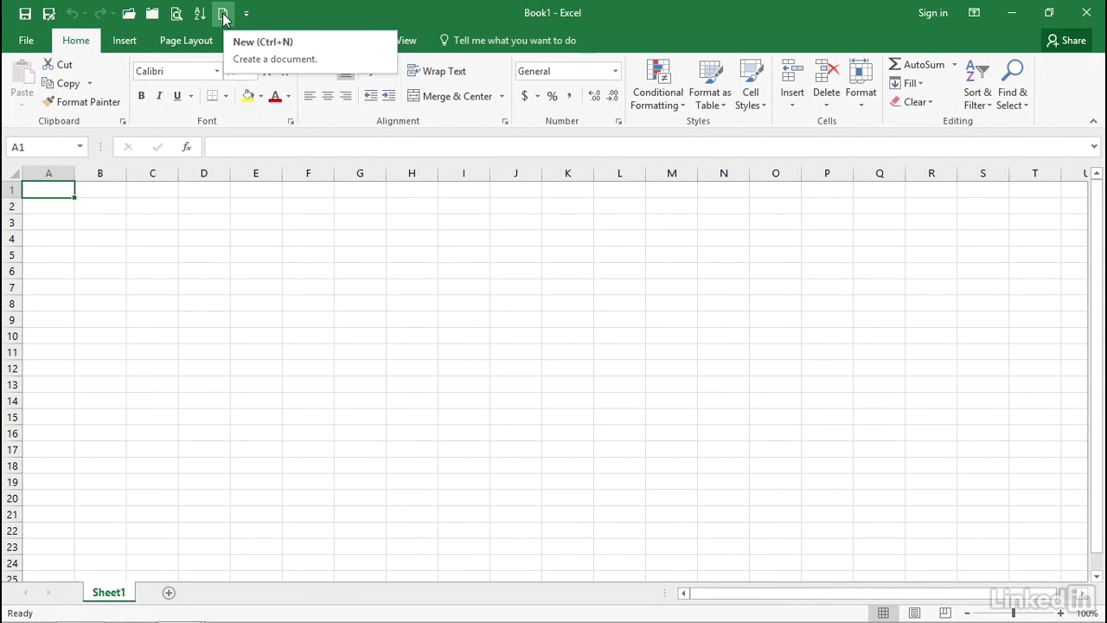
pyautogui.click(223, 15)
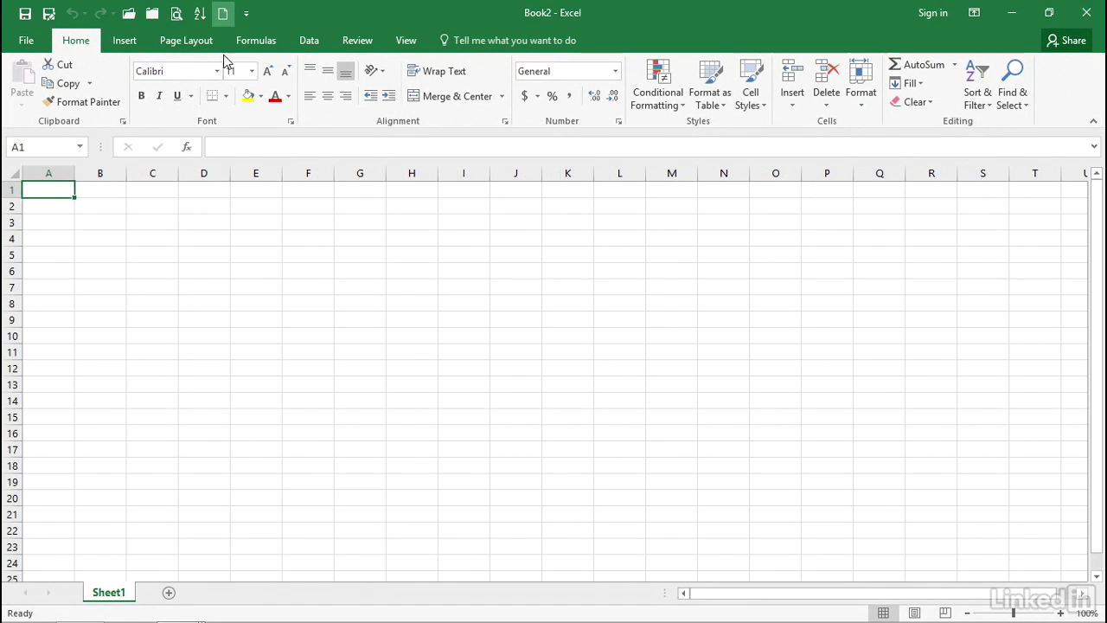
# Step: Switch from the new blank workbook to the Ch_02 workbook window and select cell H6
pyautogui.click(258, 195)
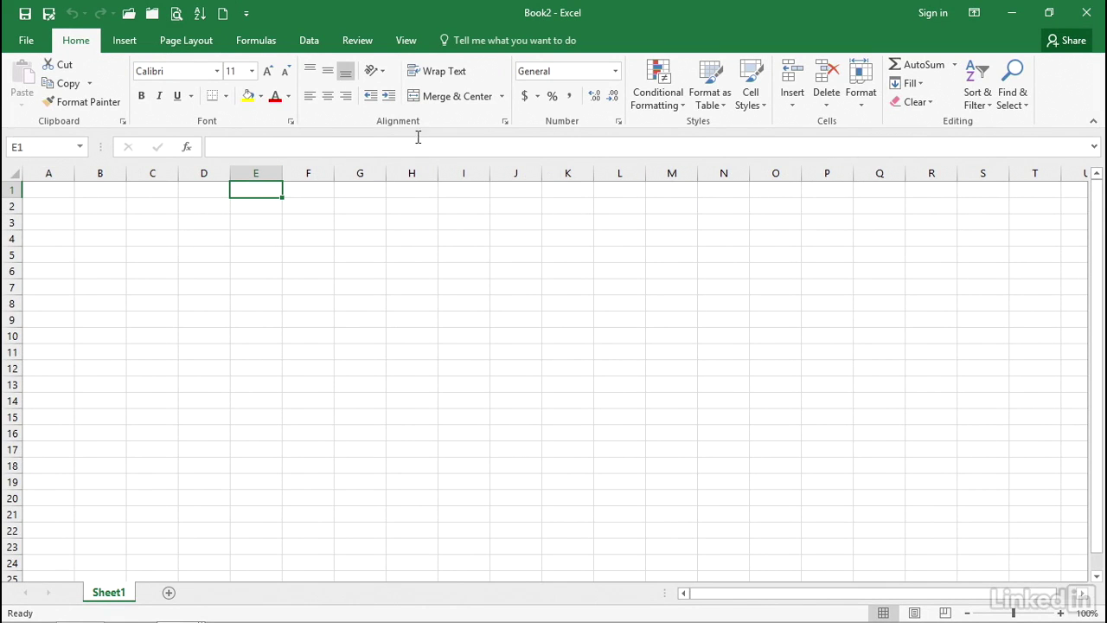
pyautogui.click(408, 43)
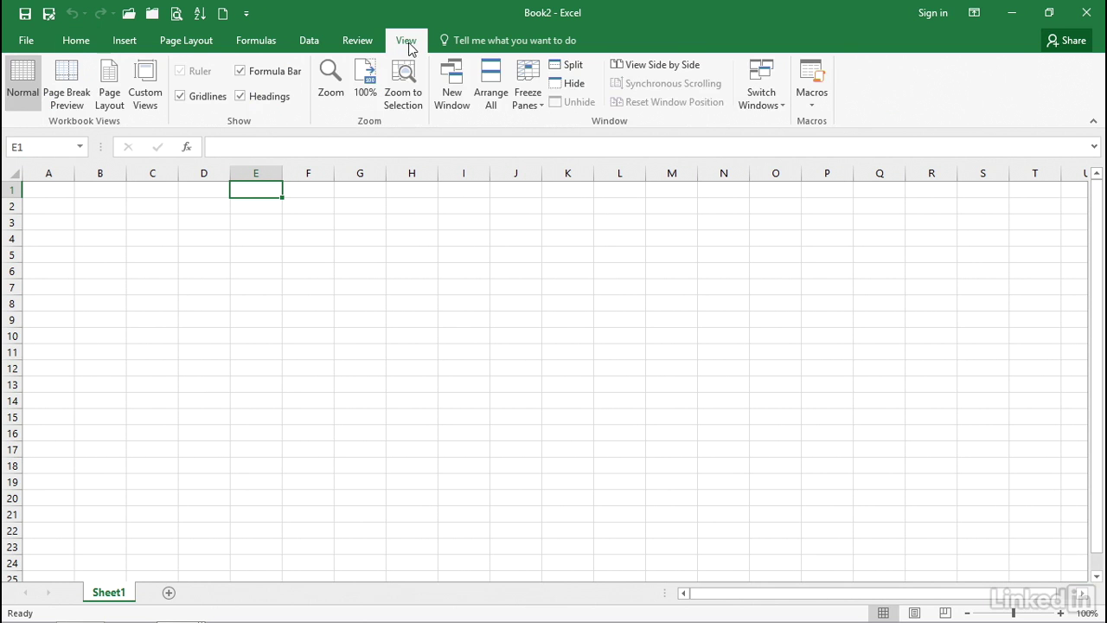
pyautogui.click(749, 99)
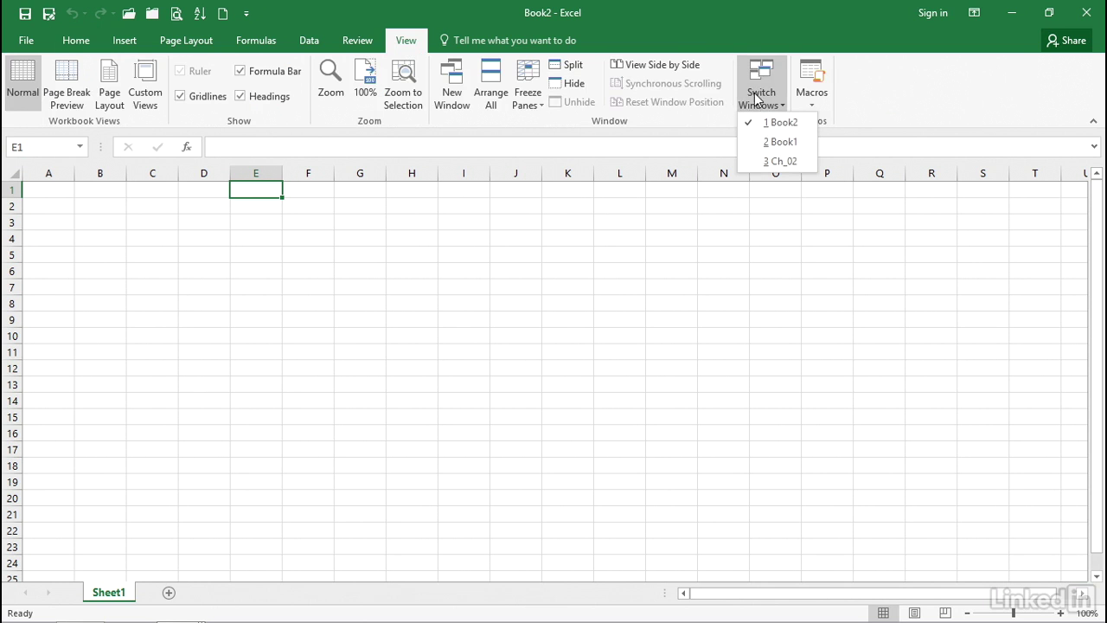
pyautogui.click(781, 162)
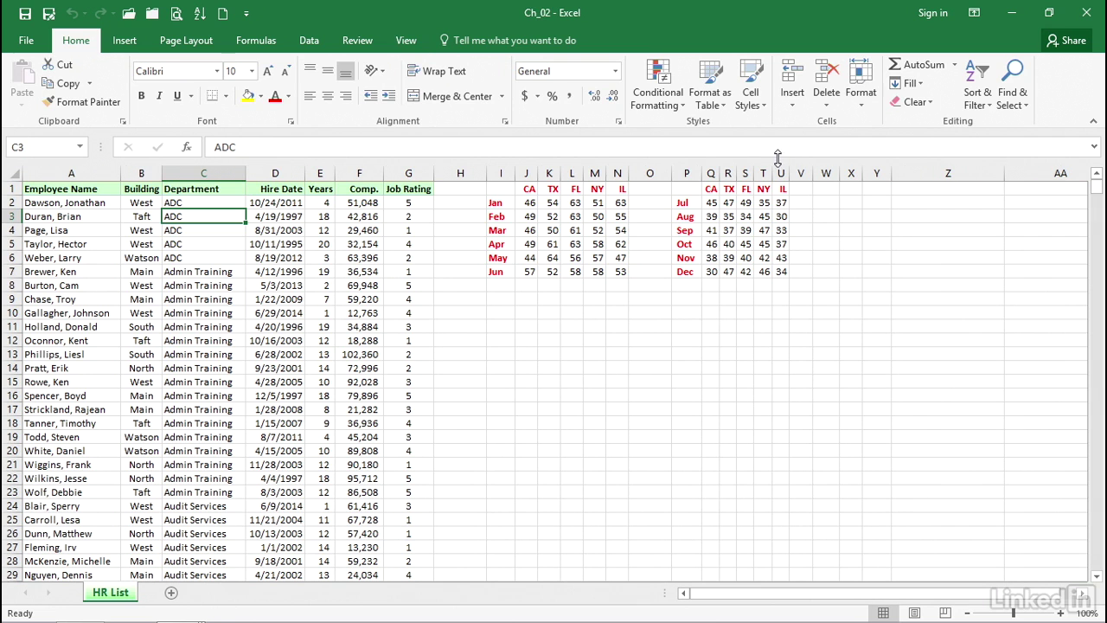
pyautogui.click(459, 260)
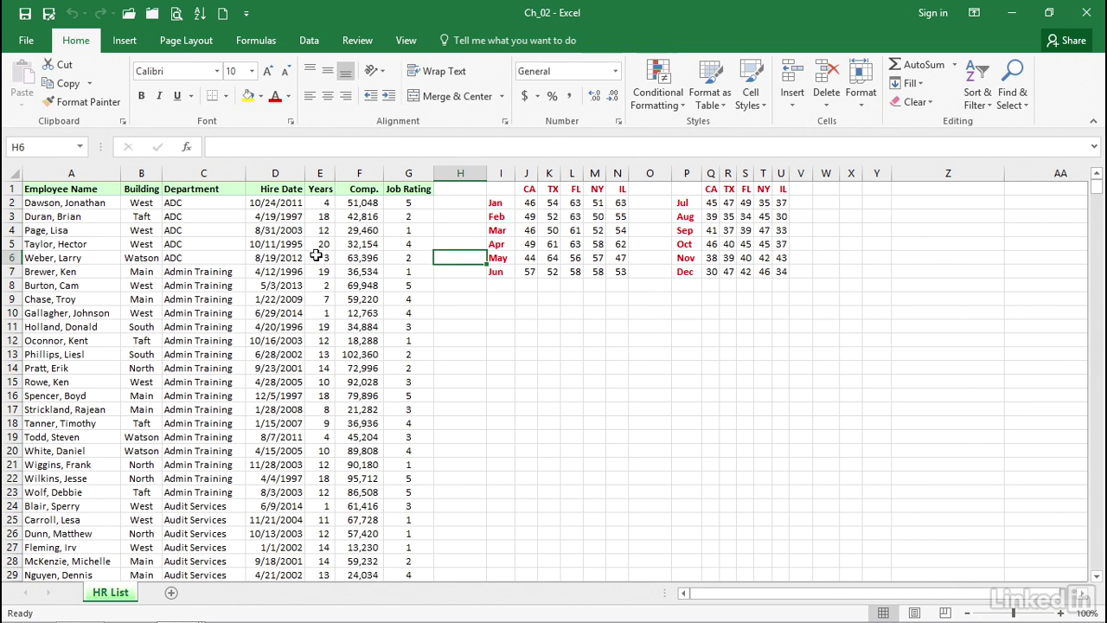
# Step: Add the Switch Windows command to the Quick Access Toolbar
pyautogui.click(407, 40)
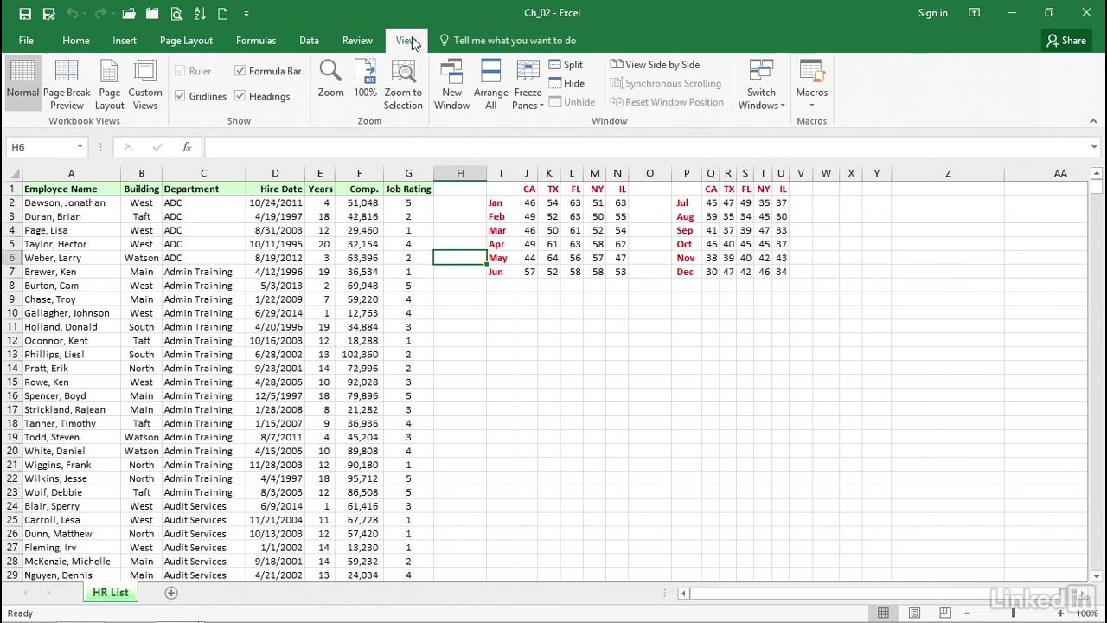
pyautogui.click(774, 86)
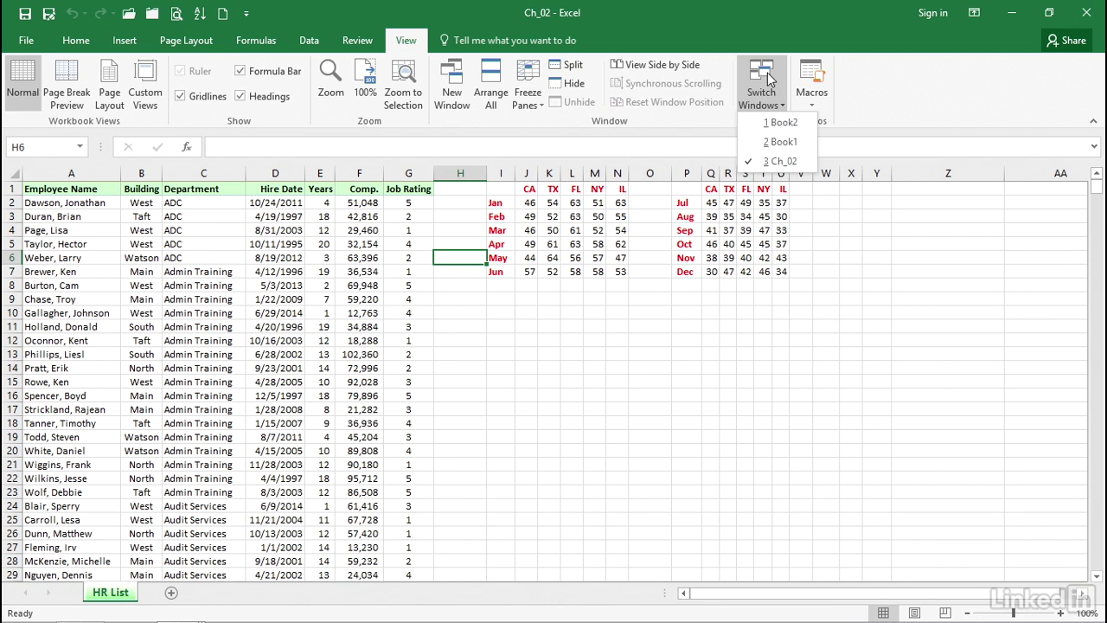
pyautogui.click(854, 102)
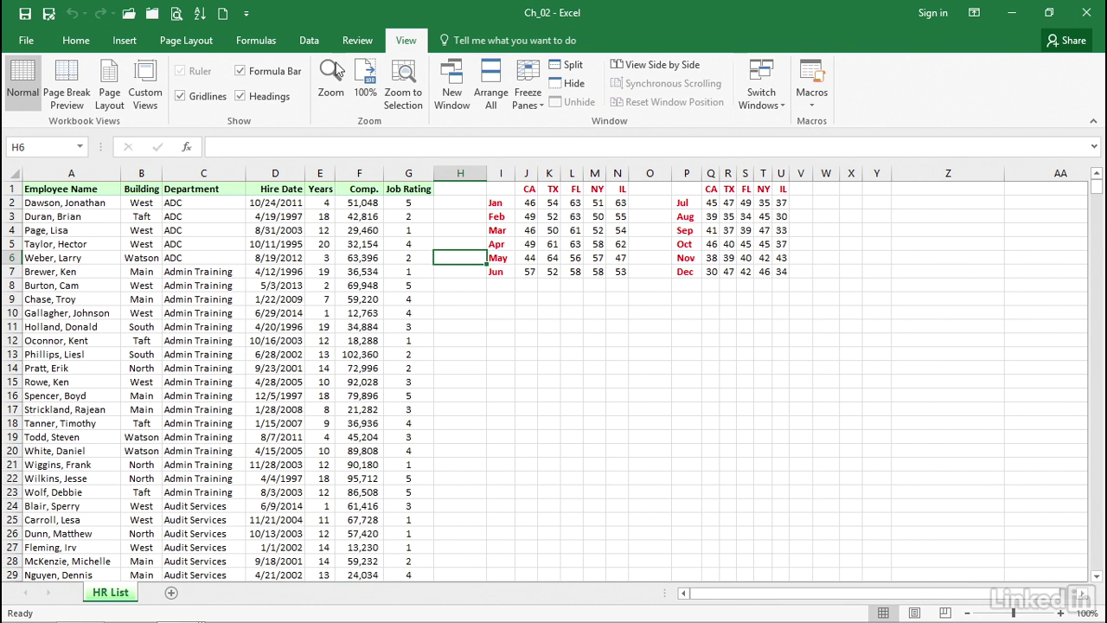
pyautogui.rightClick(761, 69)
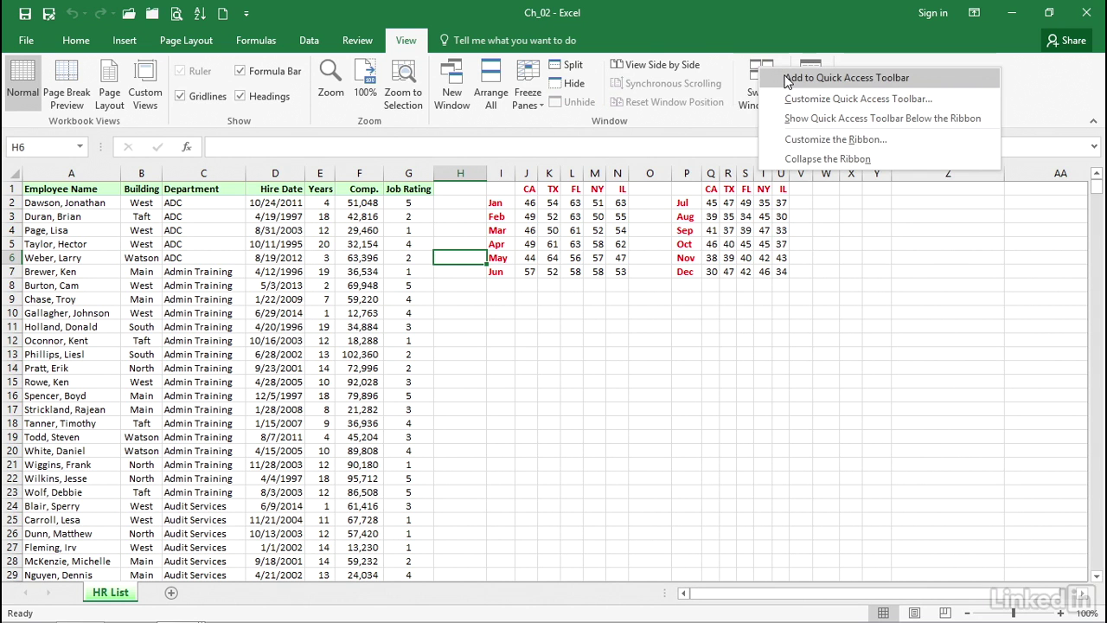
pyautogui.click(787, 78)
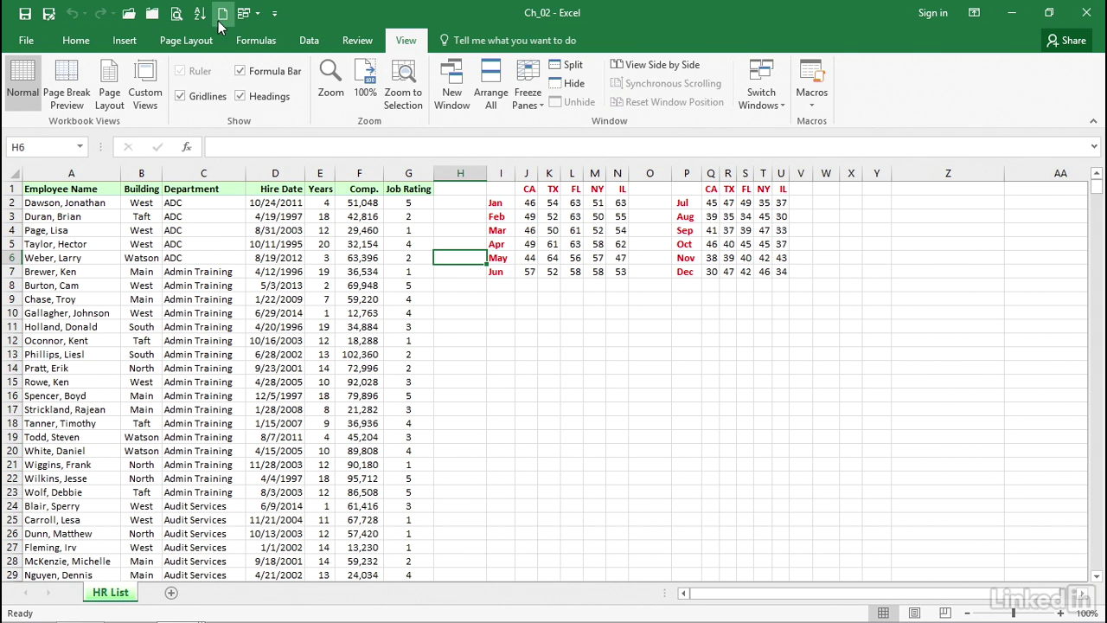
# Step: Switch to the Book1 workbook with the Switch Windows command on the Quick Access Toolbar
pyautogui.click(127, 43)
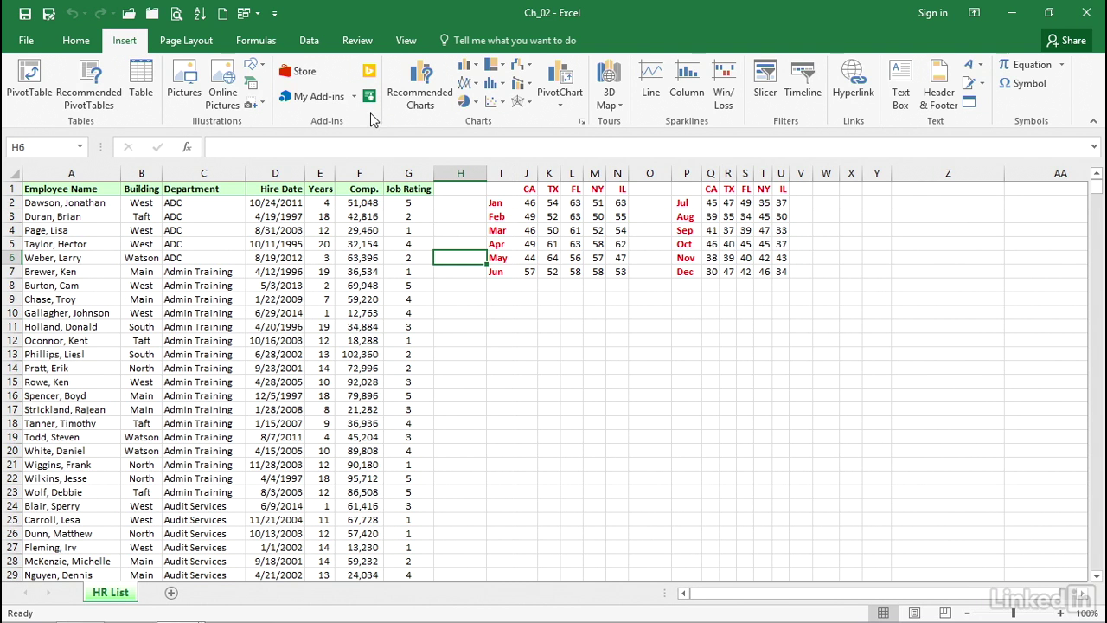
pyautogui.click(87, 46)
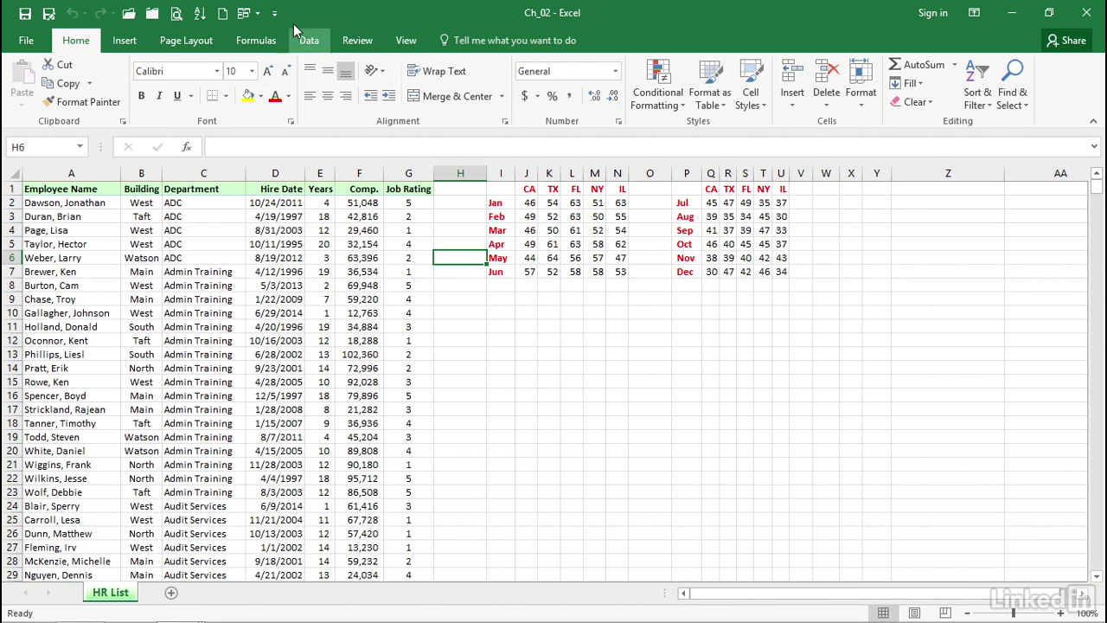
pyautogui.click(256, 15)
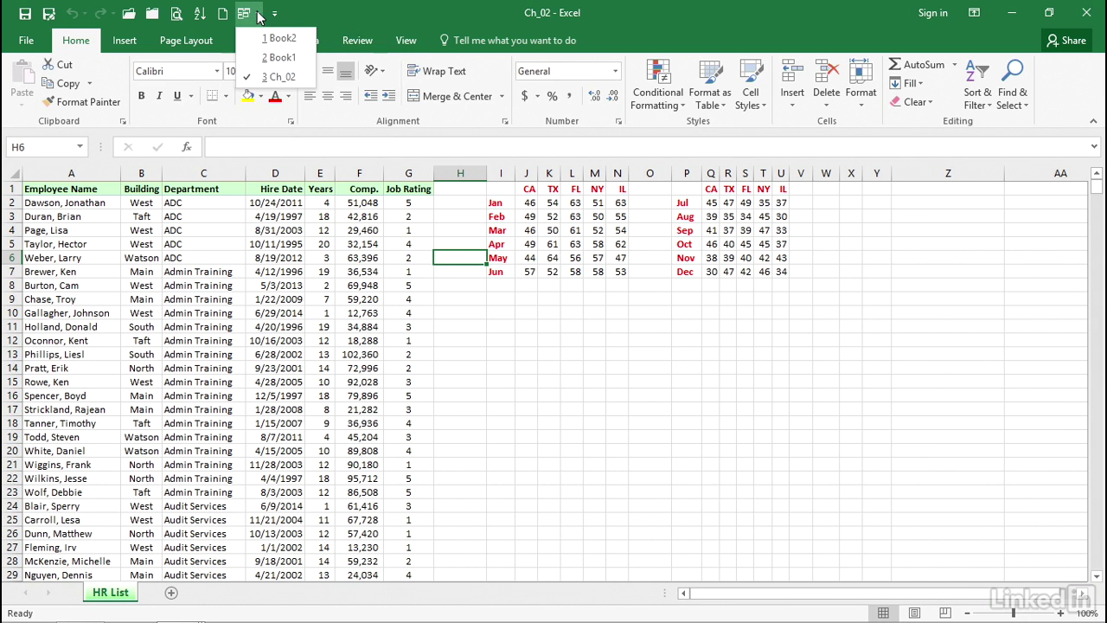
pyautogui.click(279, 58)
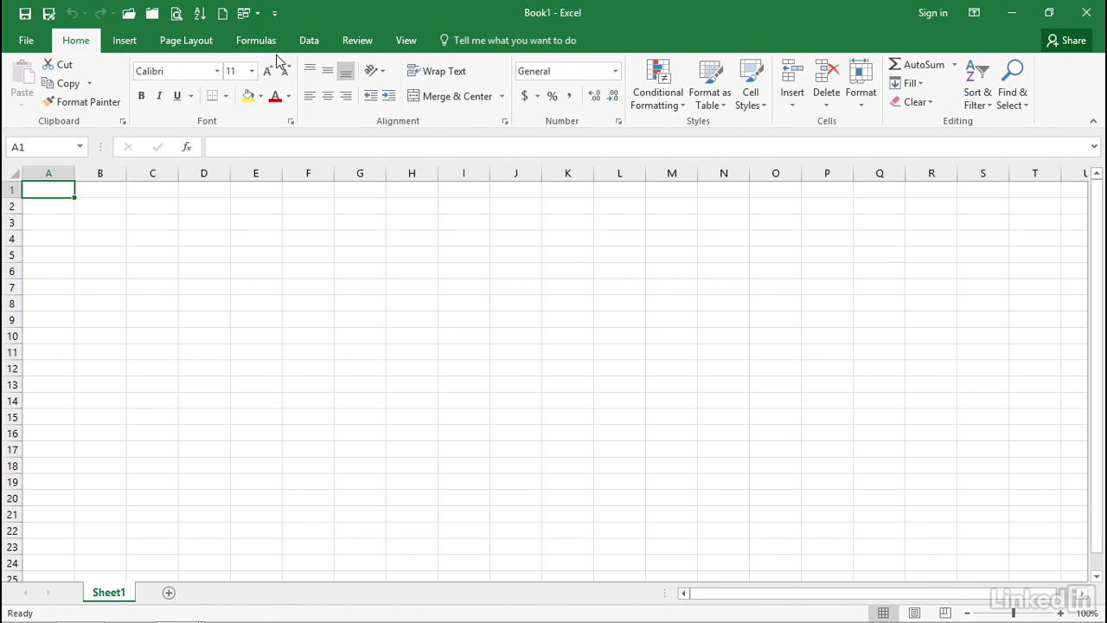
# Step: Add the Slicer command to the Quick Access Toolbar and remove it again
pyautogui.click(134, 48)
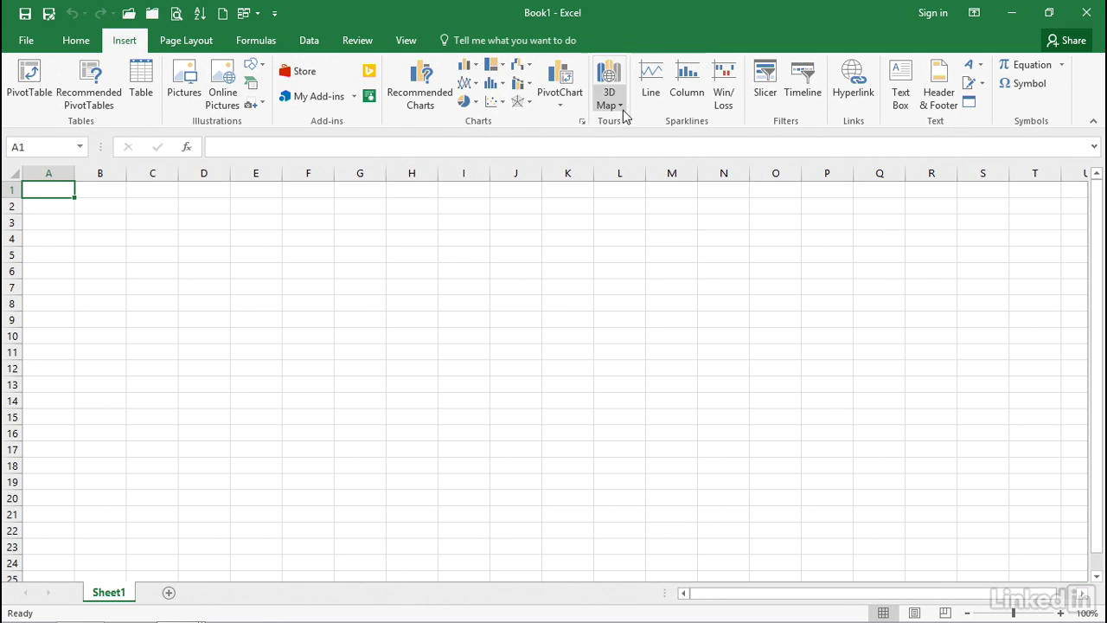
pyautogui.rightClick(765, 83)
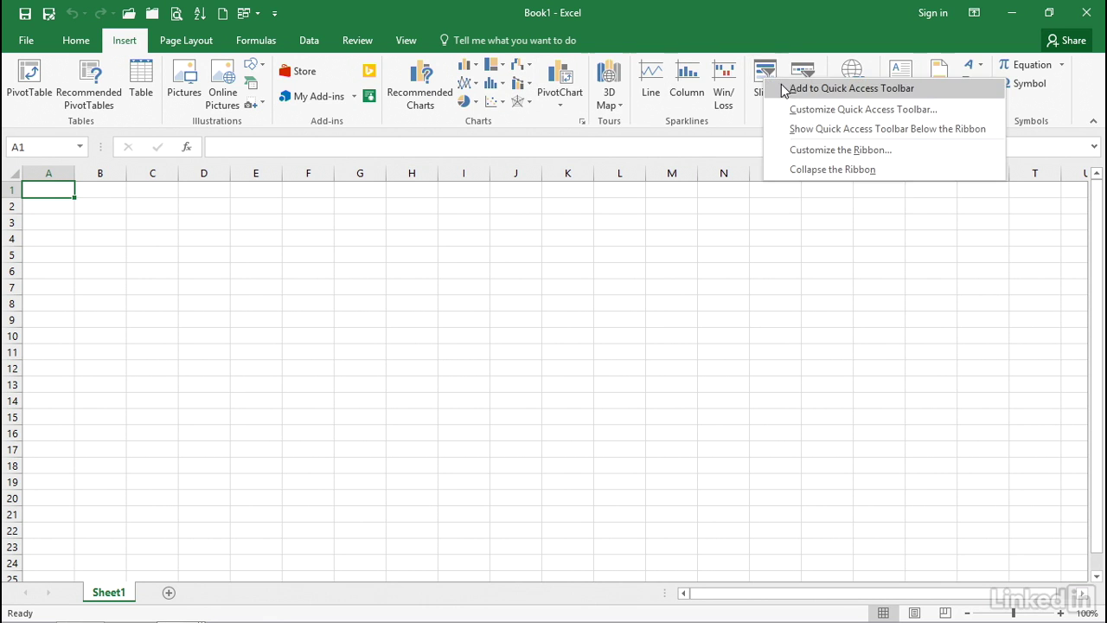
pyautogui.click(782, 89)
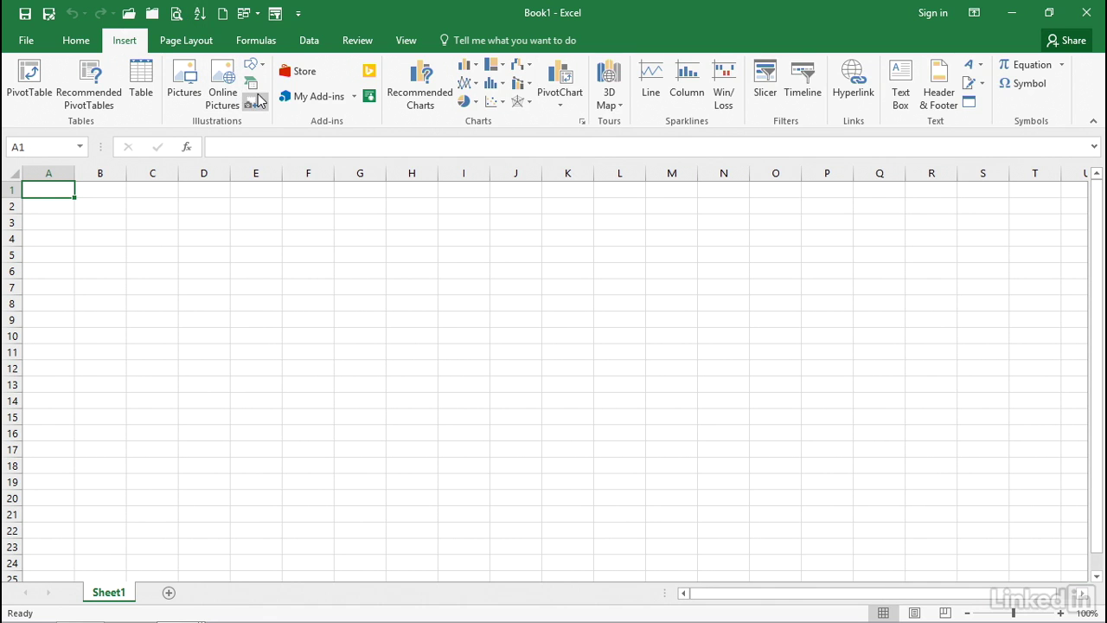
pyautogui.rightClick(276, 17)
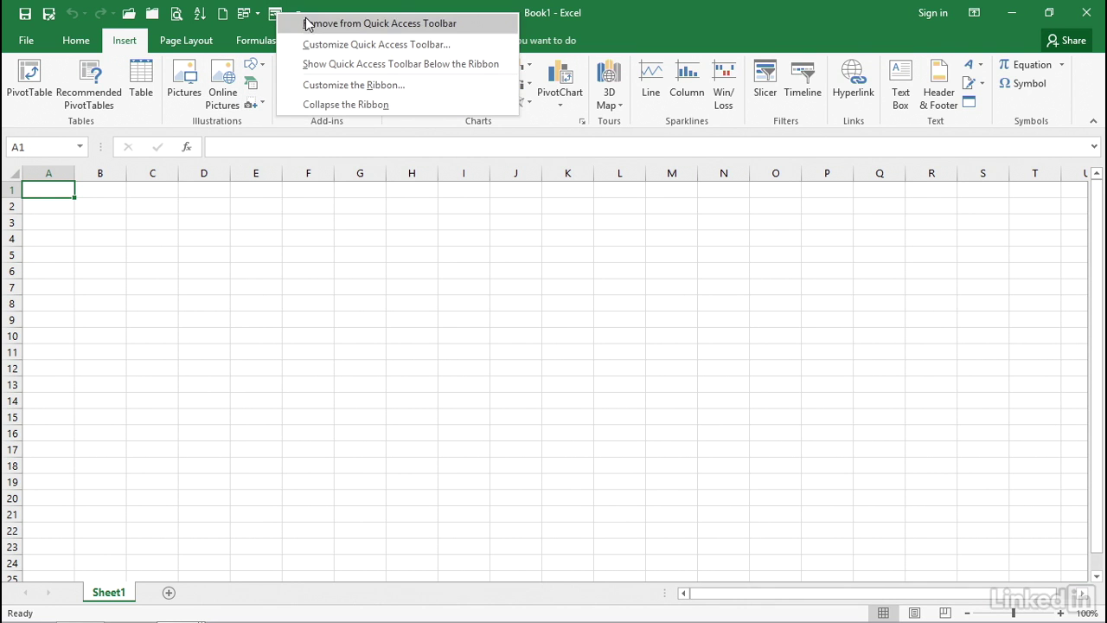
pyautogui.click(308, 24)
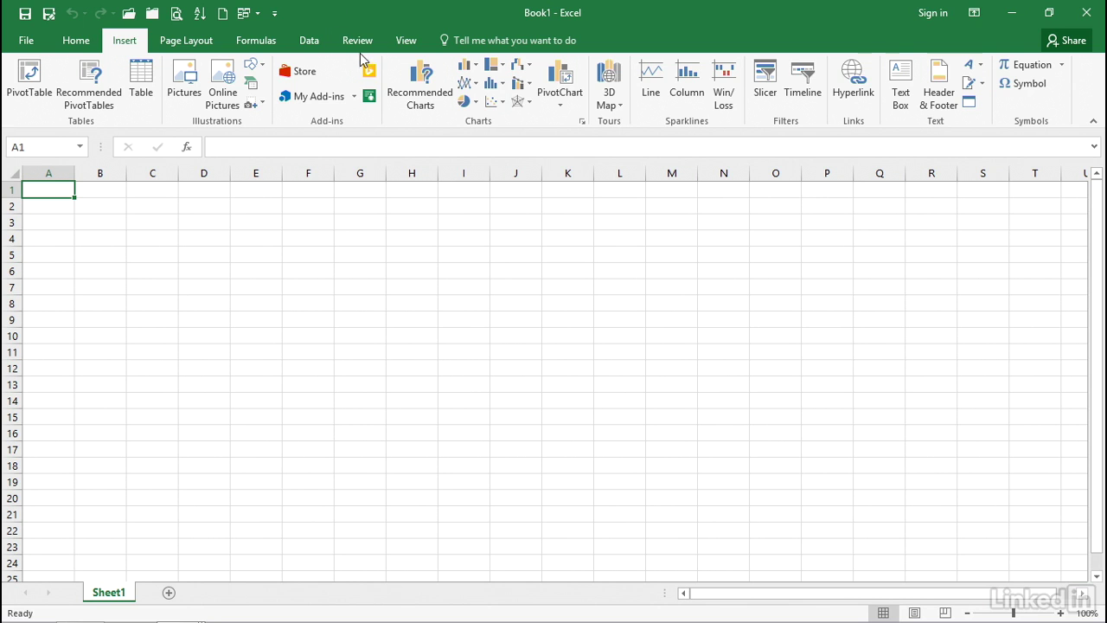
# Step: Reset only the Quick Access Toolbar customizations to the defaults and apply the change
pyautogui.rightClick(151, 17)
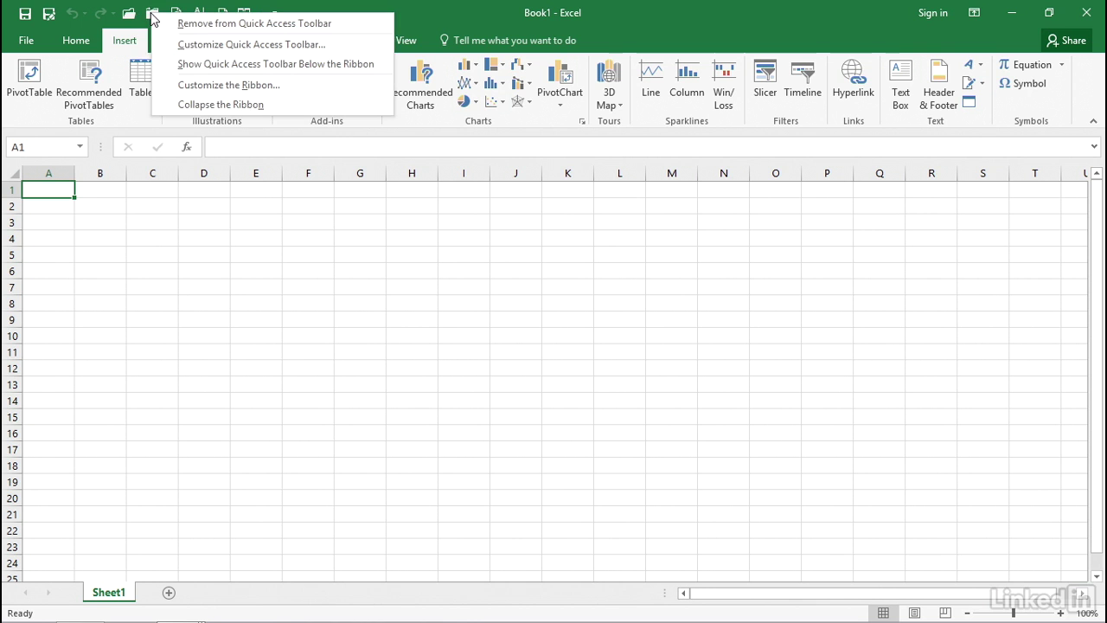
pyautogui.click(186, 45)
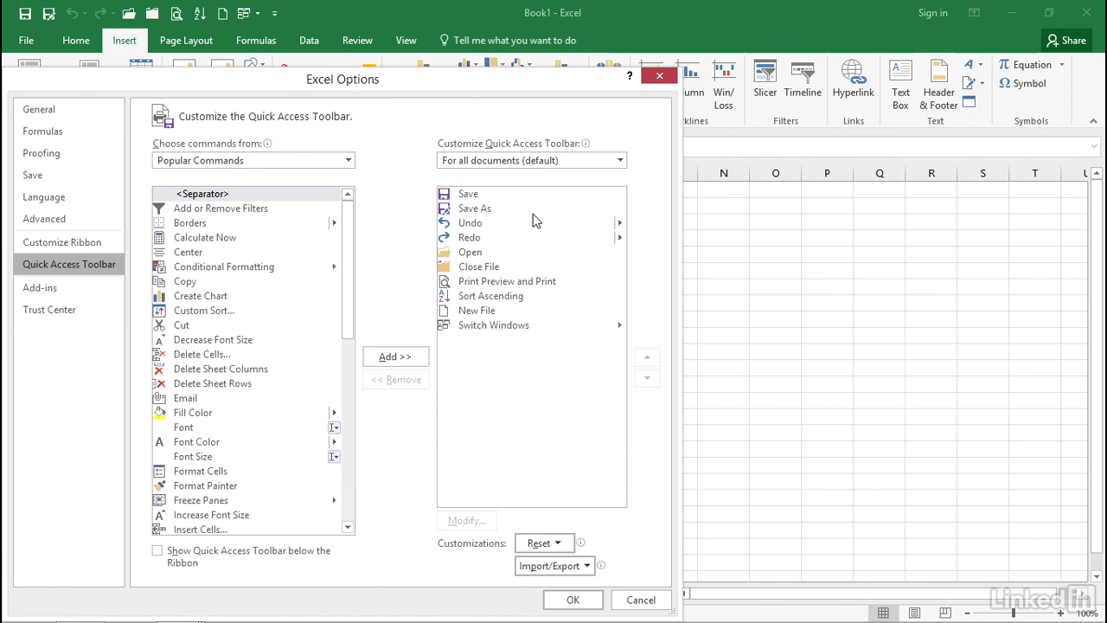
pyautogui.click(558, 544)
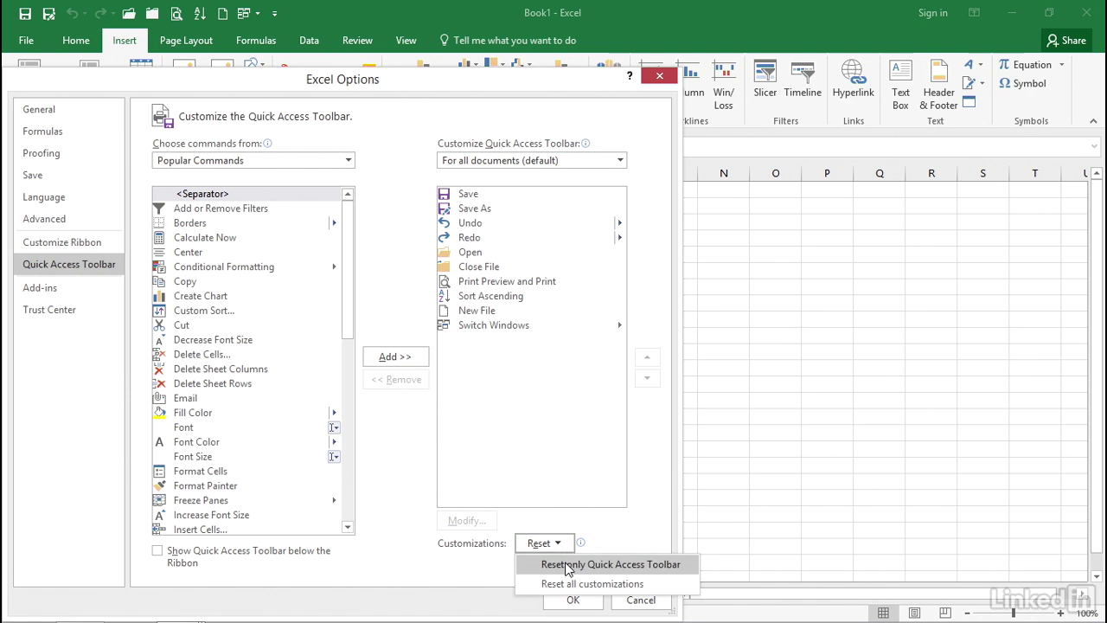
pyautogui.click(566, 567)
pyautogui.press('Return')
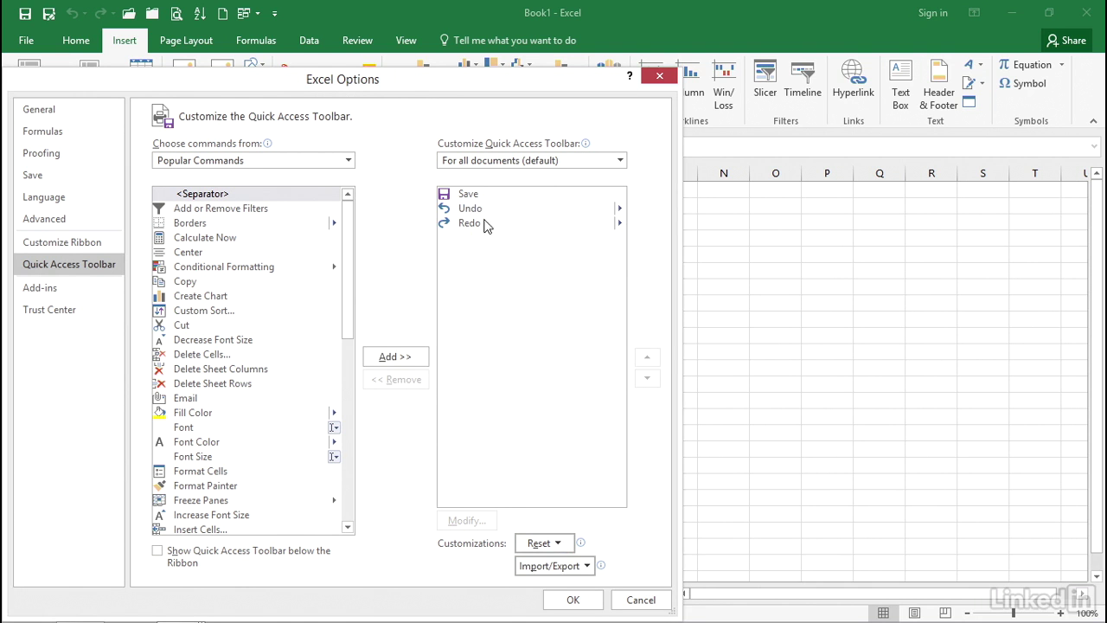
pyautogui.click(572, 599)
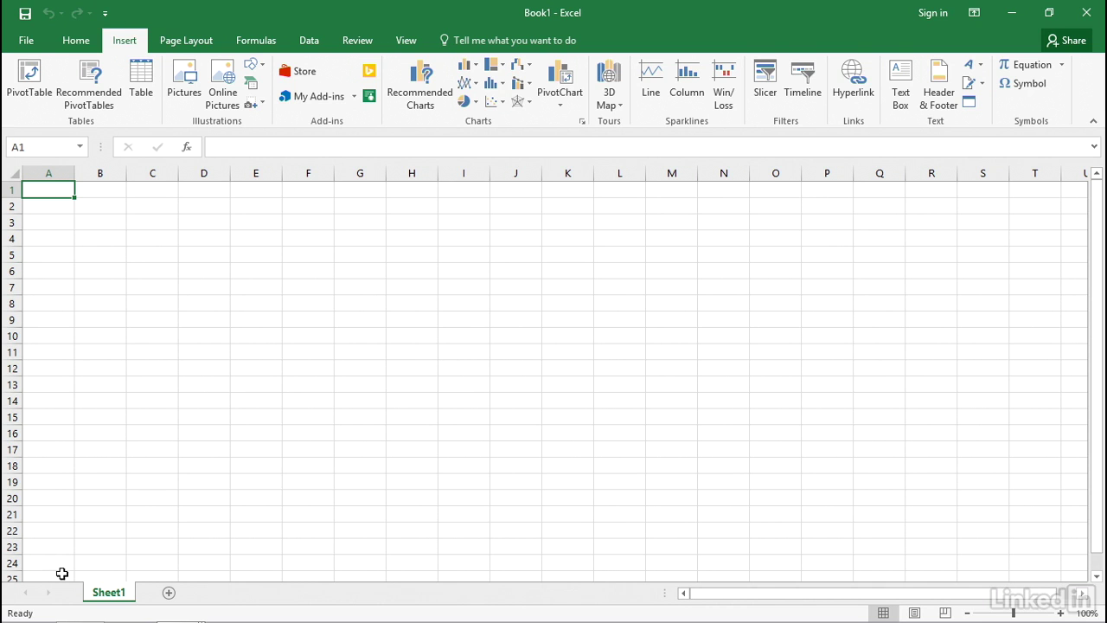
# Step: Show the Quick Access Toolbar below the ribbon and move it back above the ribbon
pyautogui.rightClick(77, 20)
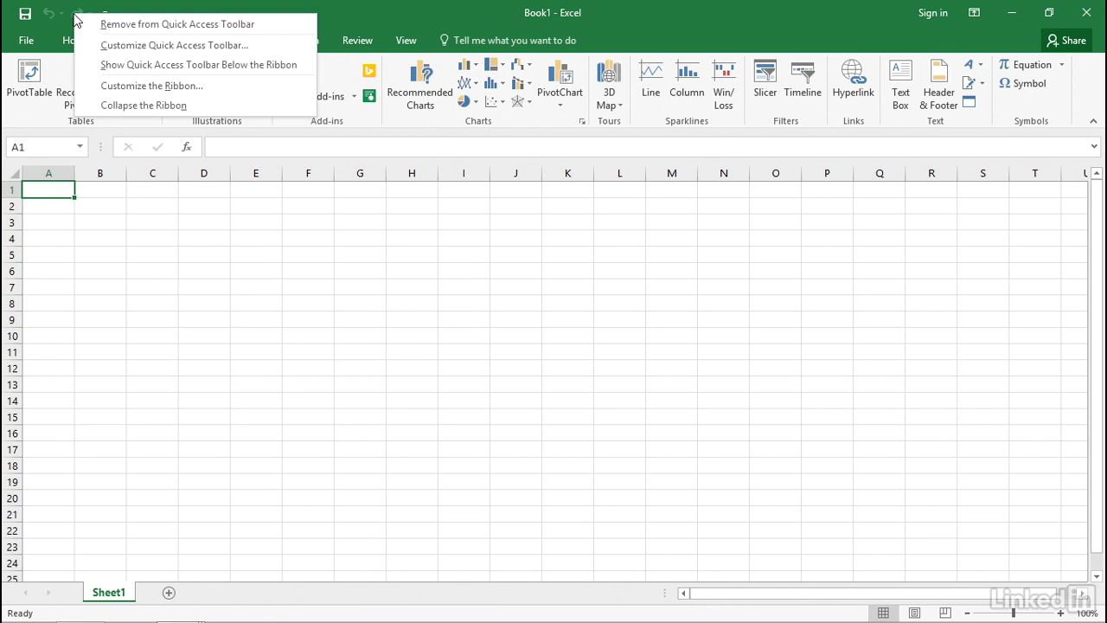
pyautogui.click(115, 69)
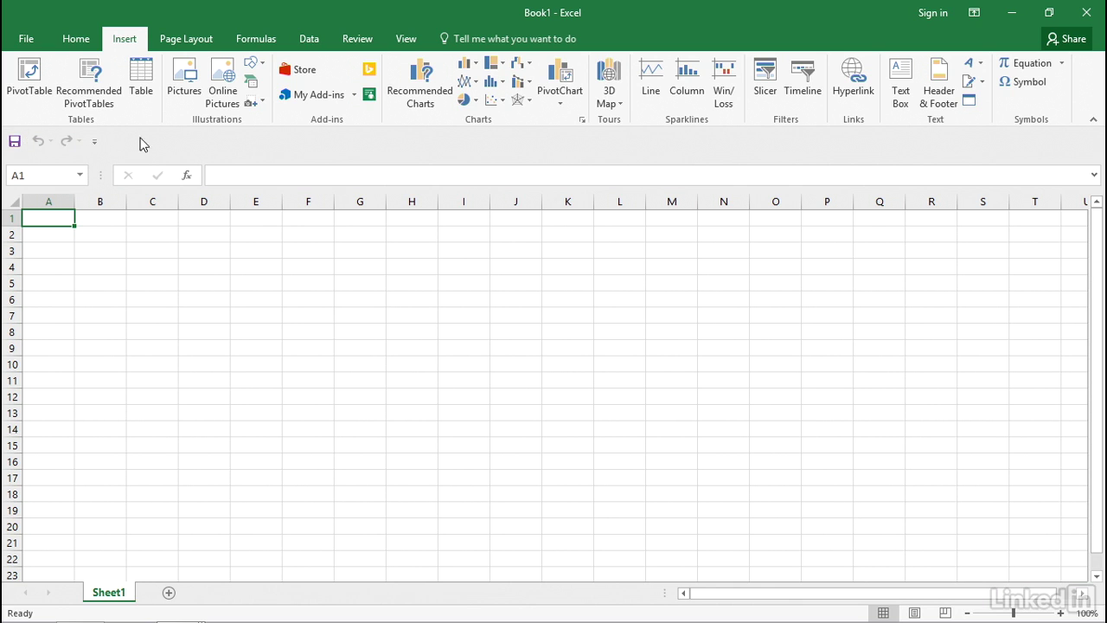
pyautogui.rightClick(42, 139)
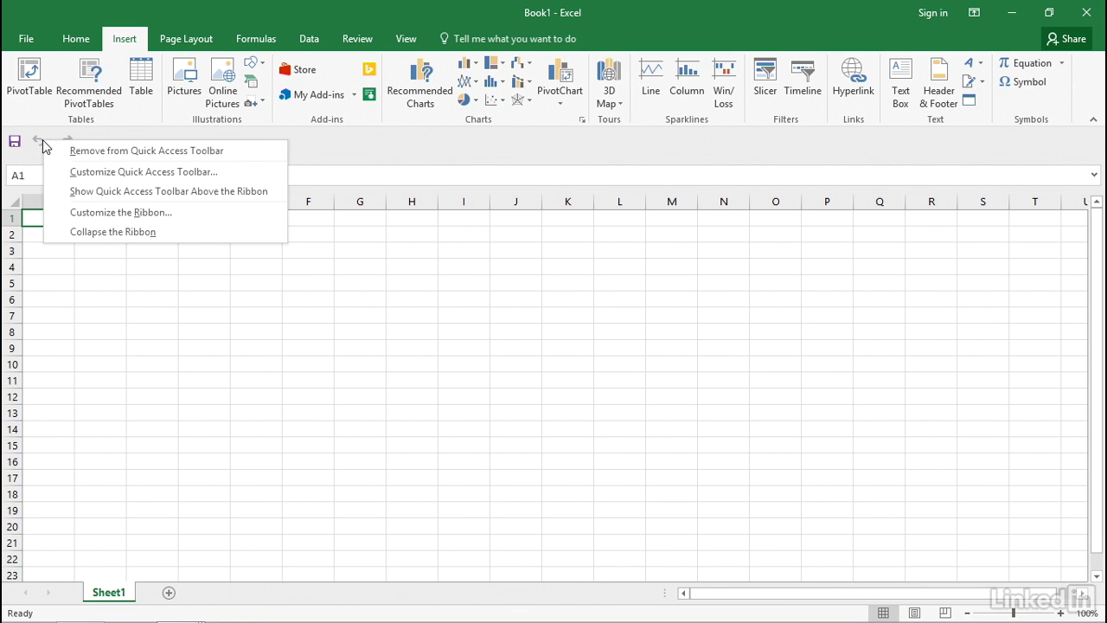
pyautogui.click(101, 196)
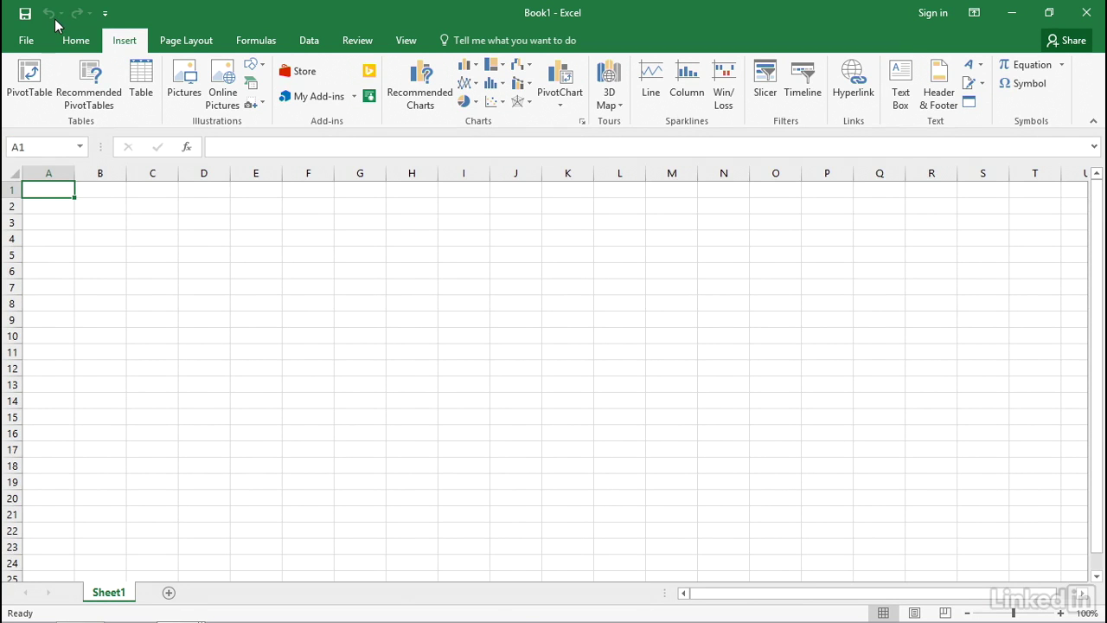